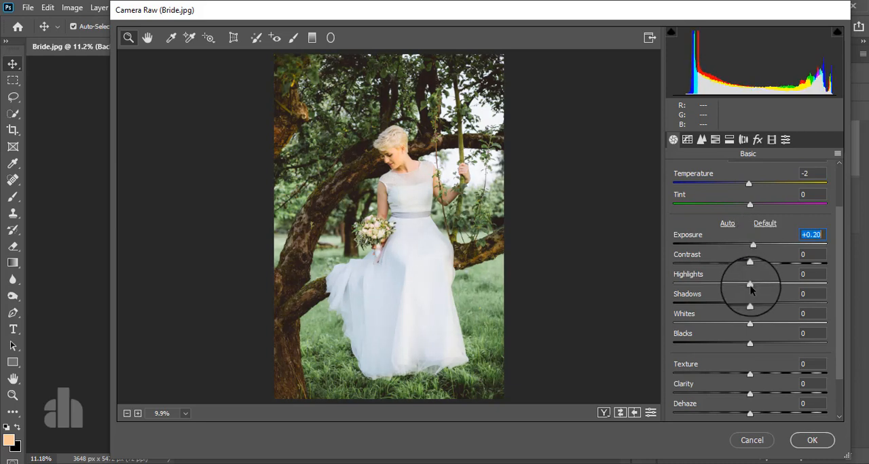
Set the basic adjustments to Highlights +6, Shadows -43, Whites -42, Blacks -5, Texture +9 and Vibrance +21
drag(751, 285, 757, 323)
scroll(761, 320, down, 2)
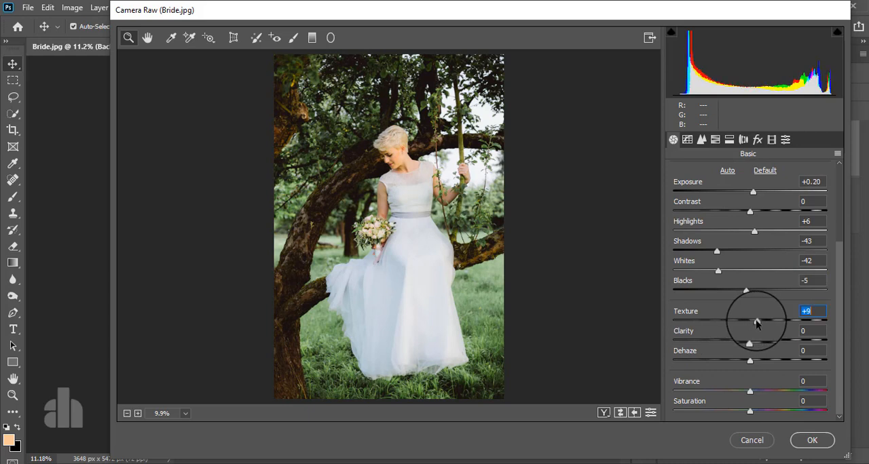
click(749, 391)
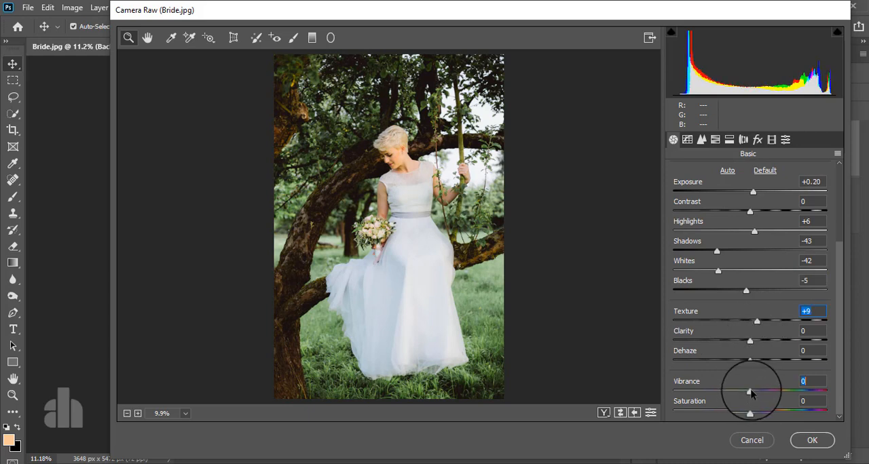
drag(751, 392, 765, 393)
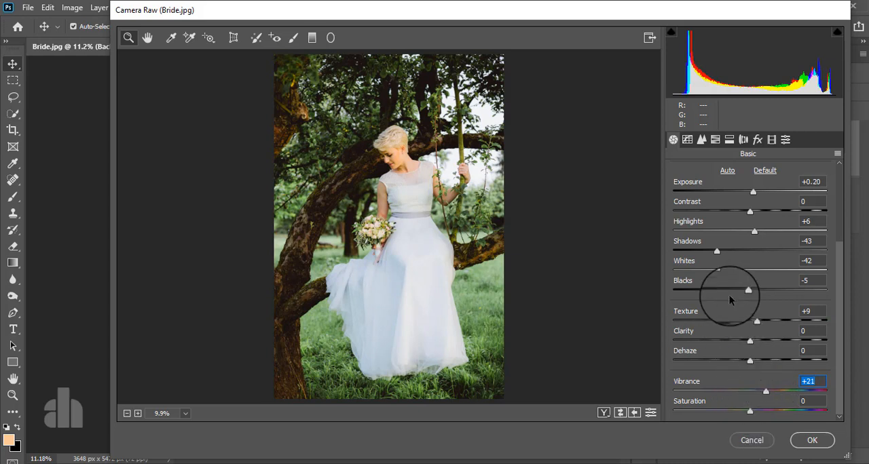
Shape the RGB point tone curve into a gentle contrast curve with points at 65 to 59, 130 to 134 and 192 to 201
click(687, 140)
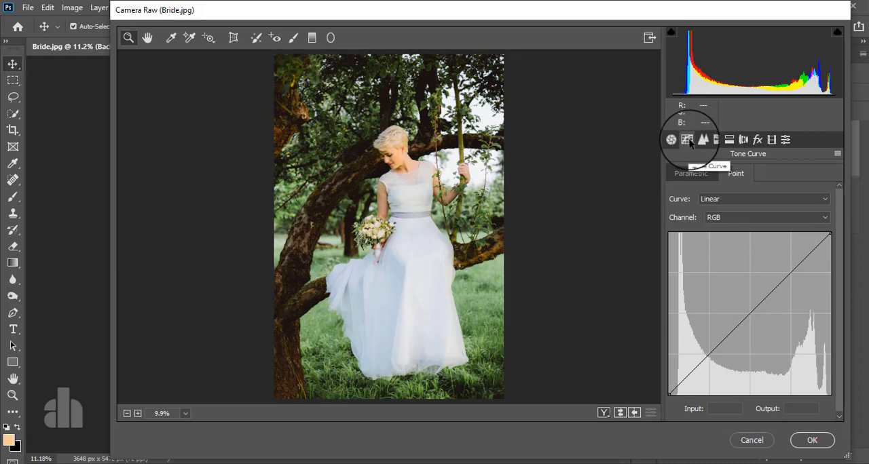
click(709, 354)
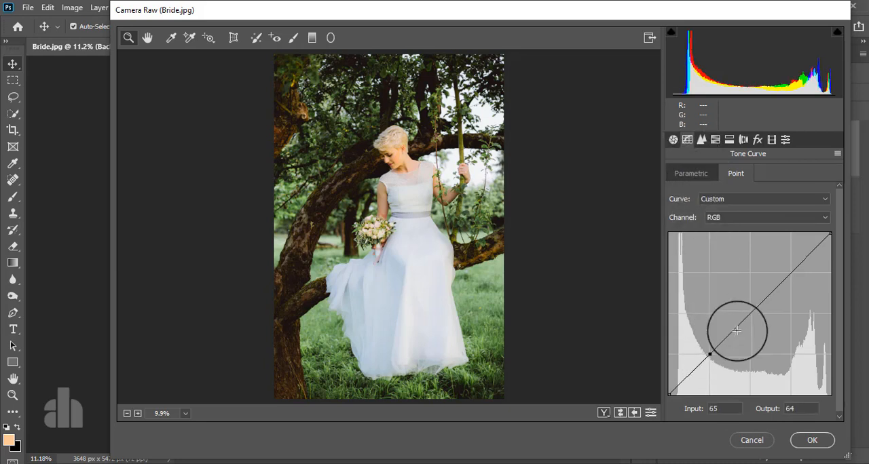
click(791, 273)
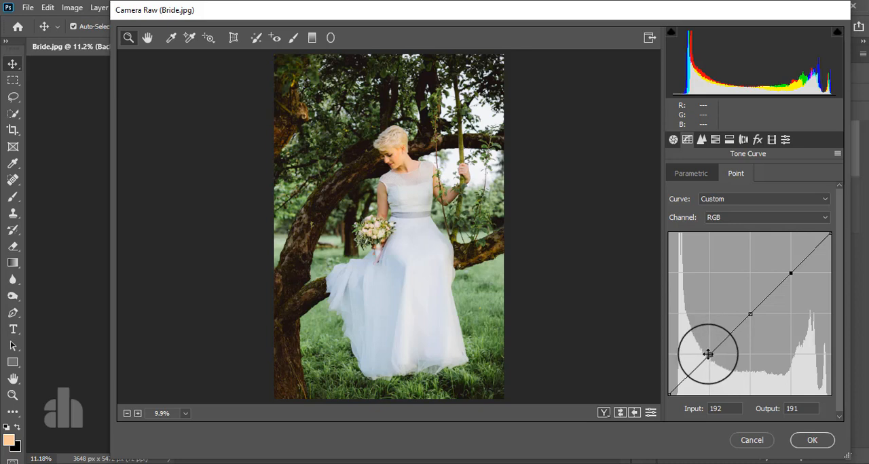
drag(710, 353, 710, 357)
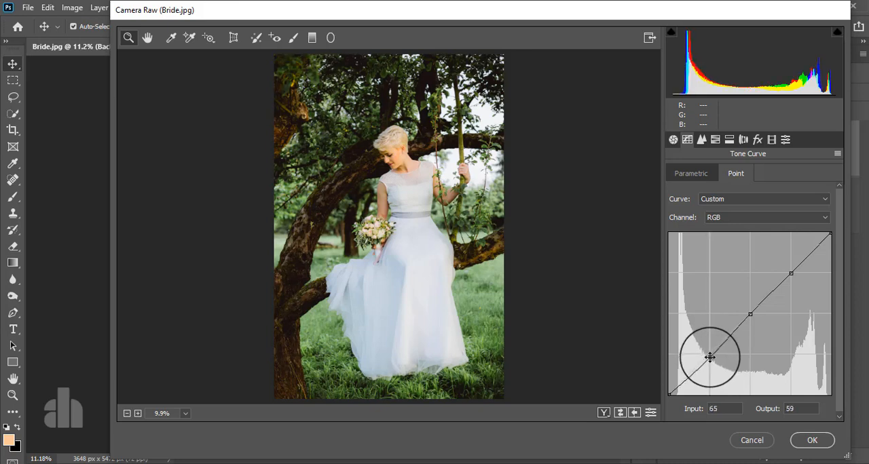
drag(752, 313, 752, 309)
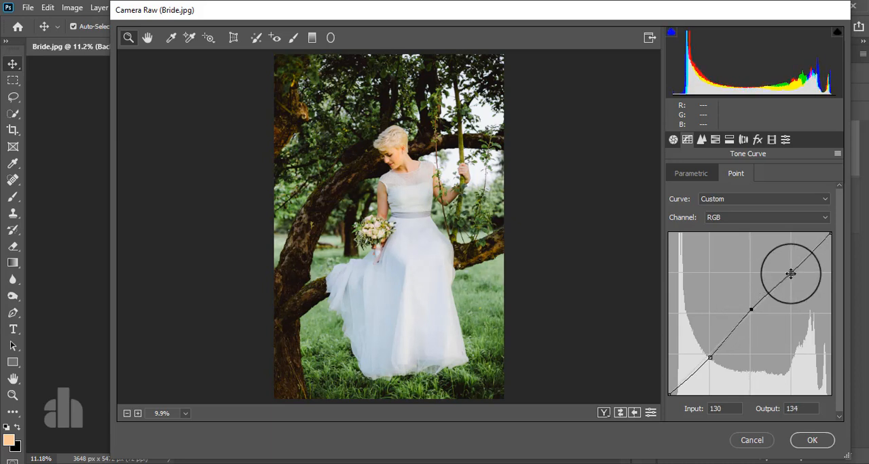
drag(791, 274, 790, 266)
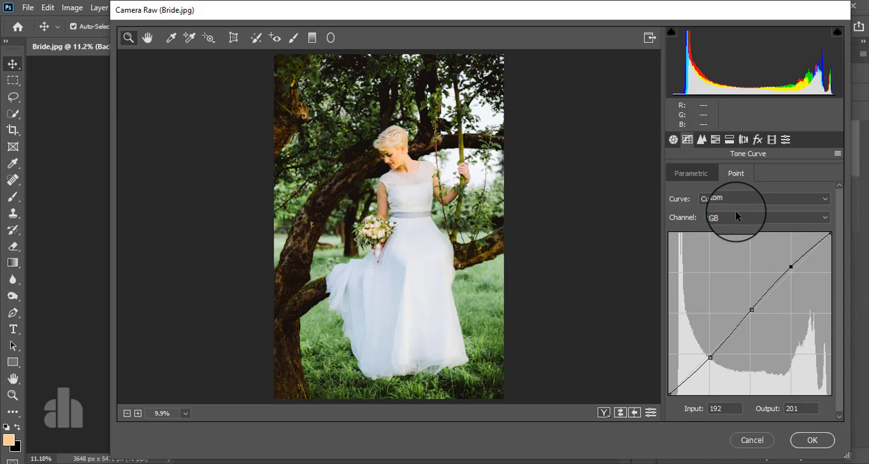
Adjust the saturation of the photo's oranges and yellows in the HSL adjustments
click(715, 140)
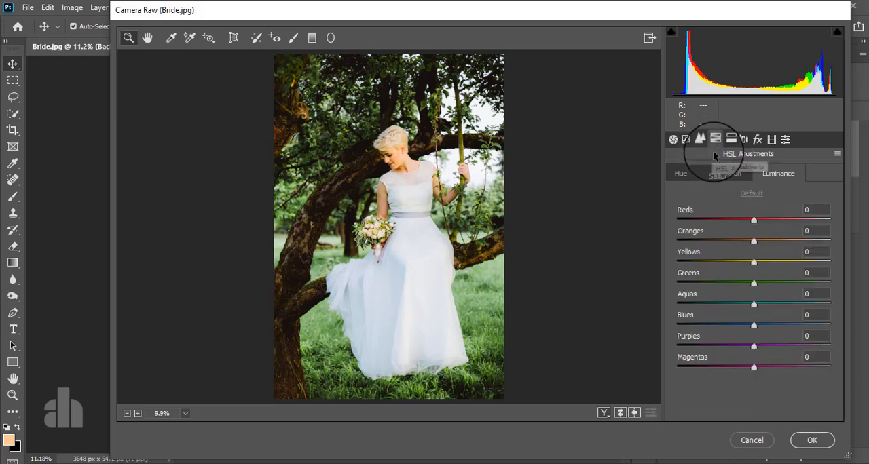
click(724, 174)
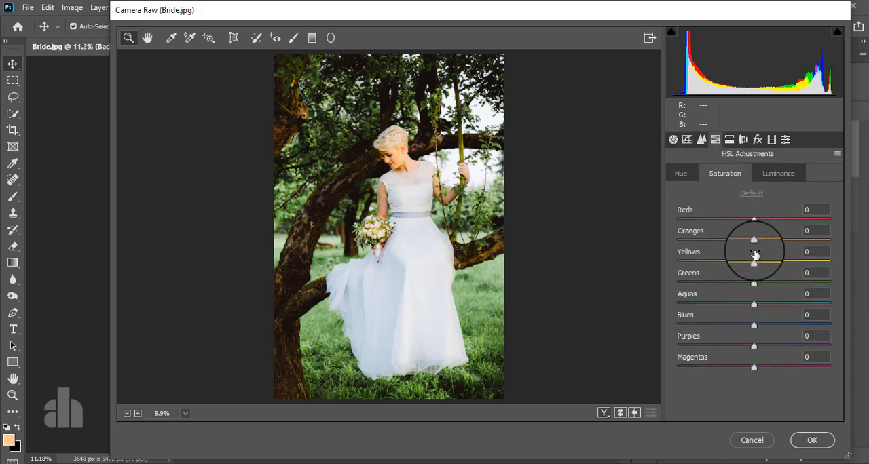
drag(753, 244, 721, 264)
drag(775, 263, 766, 243)
Set the HSL luminance of the oranges to +13, the yellows to +6 and the greens to -63
click(778, 173)
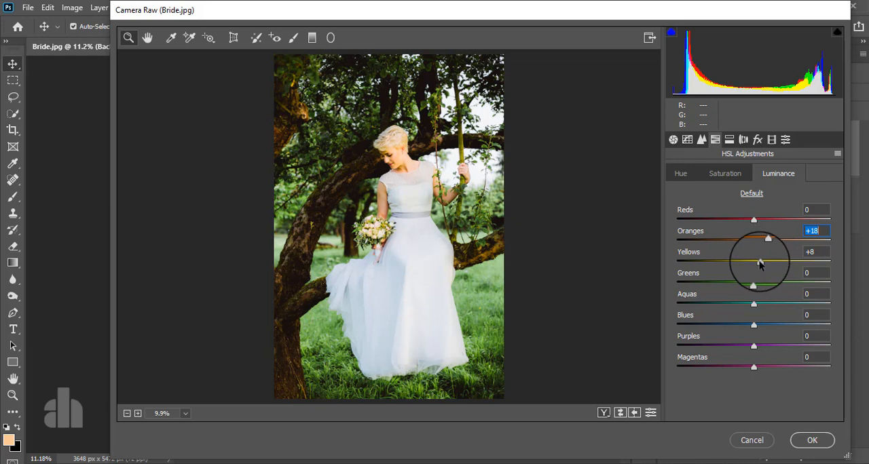
drag(760, 264, 760, 243)
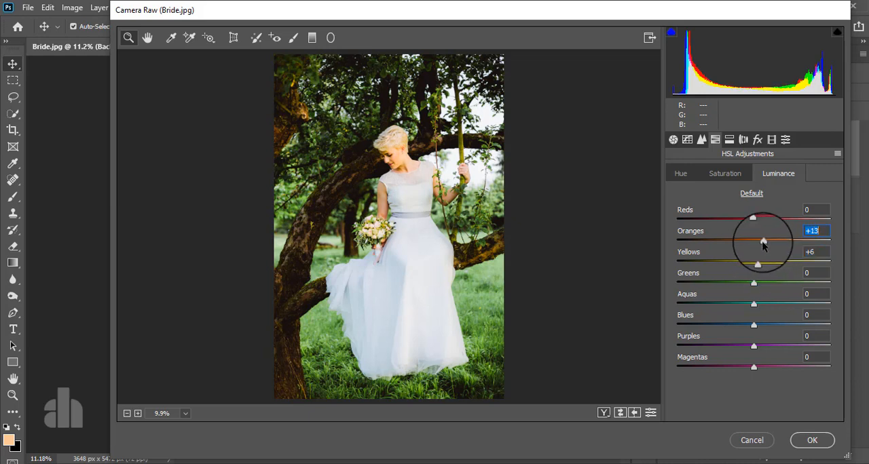
drag(754, 283, 664, 299)
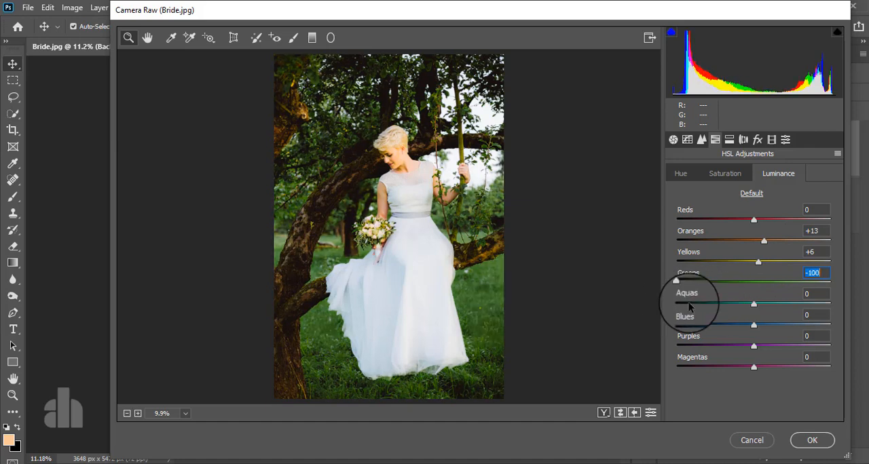
click(688, 285)
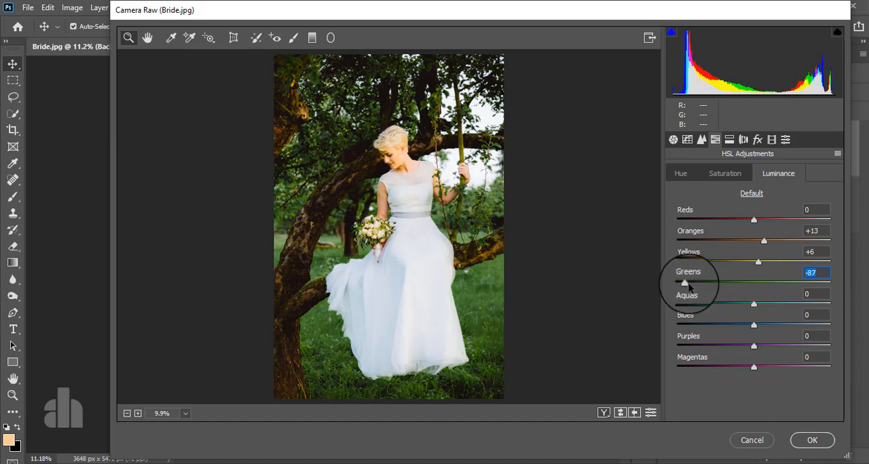
mouse_move(689, 286)
mouse_down()
mouse_move(722, 284)
mouse_move(705, 285)
mouse_up()
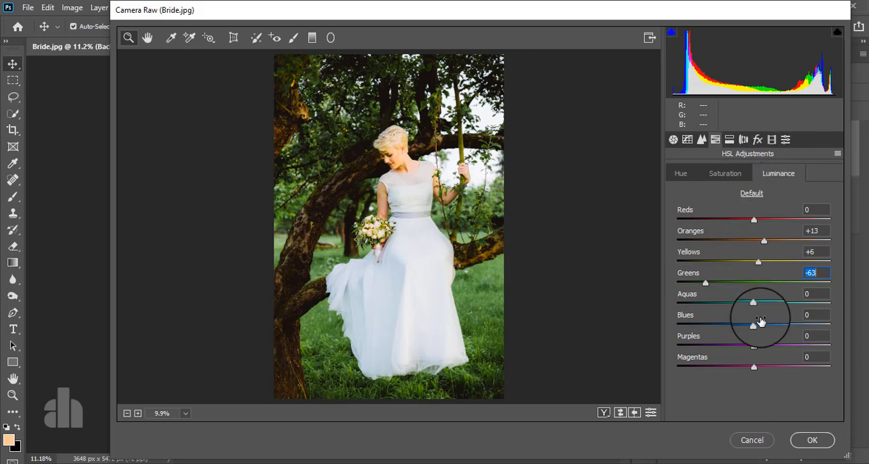
Shift the HSL hue of the oranges to -5, the yellows to -37 and the greens to -8
click(680, 174)
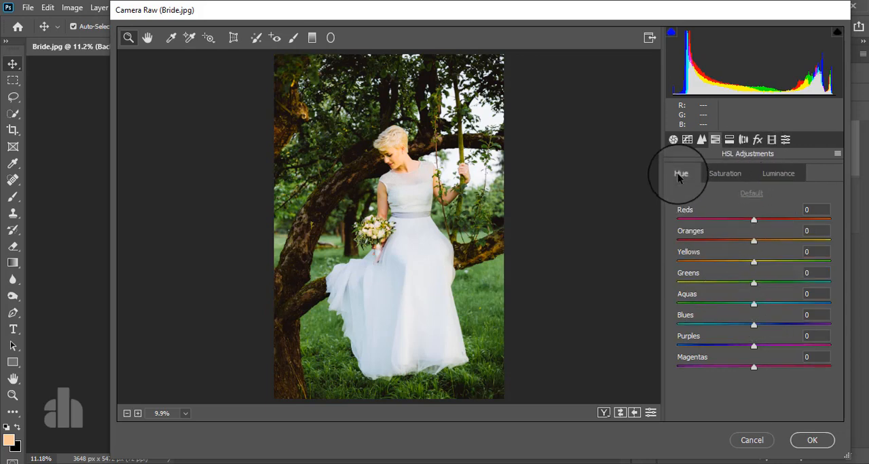
click(754, 241)
drag(781, 243, 750, 241)
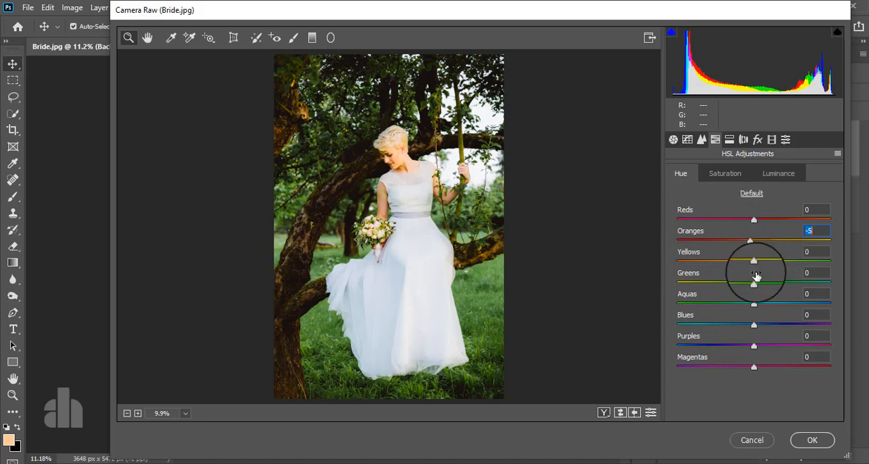
click(754, 261)
drag(725, 266, 726, 267)
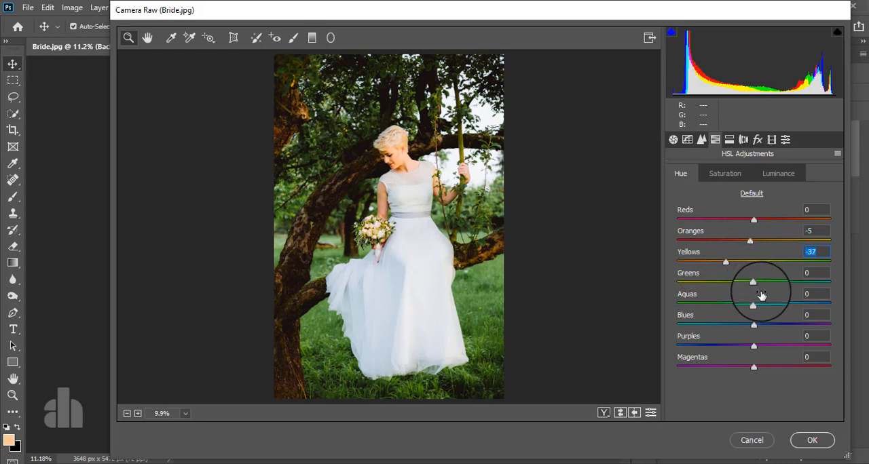
mouse_move(736, 282)
mouse_down()
mouse_move(704, 282)
mouse_move(796, 282)
mouse_move(750, 288)
mouse_up()
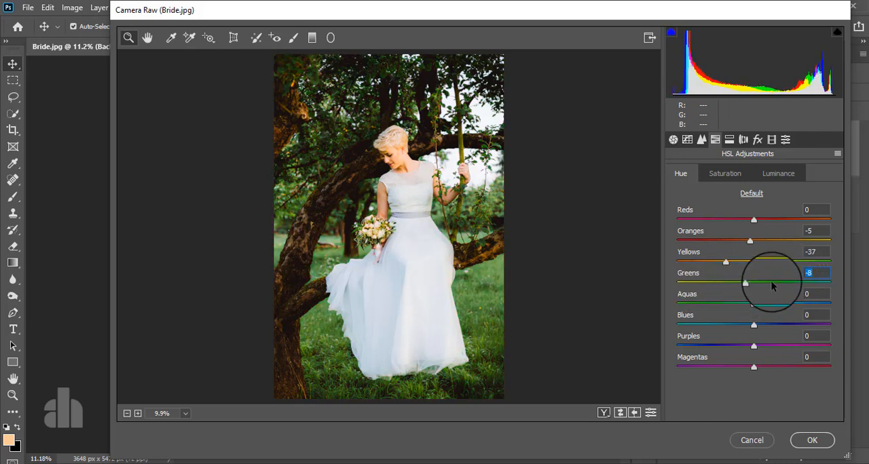
Apply split toning with highlights at hue 233, saturation 10 and shadows at hue 93, saturation 10
click(729, 139)
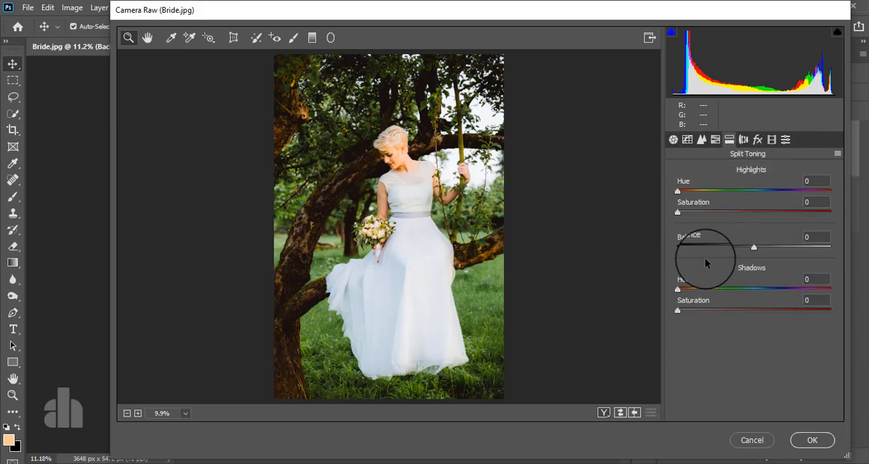
drag(680, 212, 689, 213)
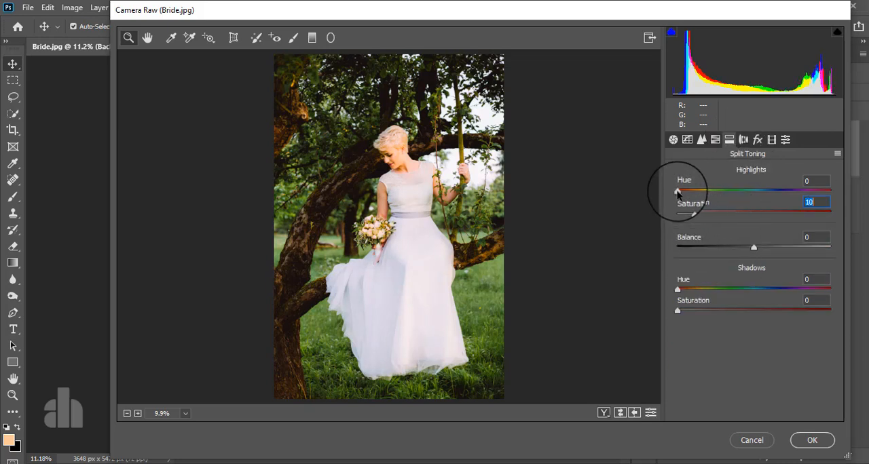
drag(677, 192, 775, 213)
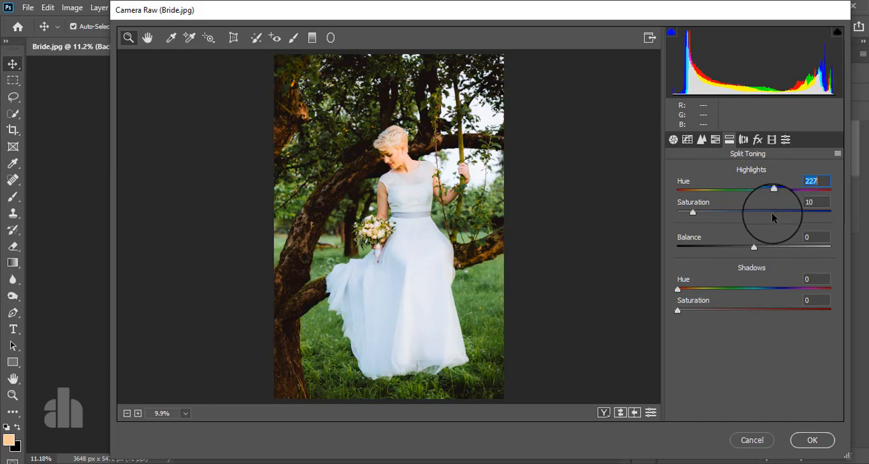
click(691, 310)
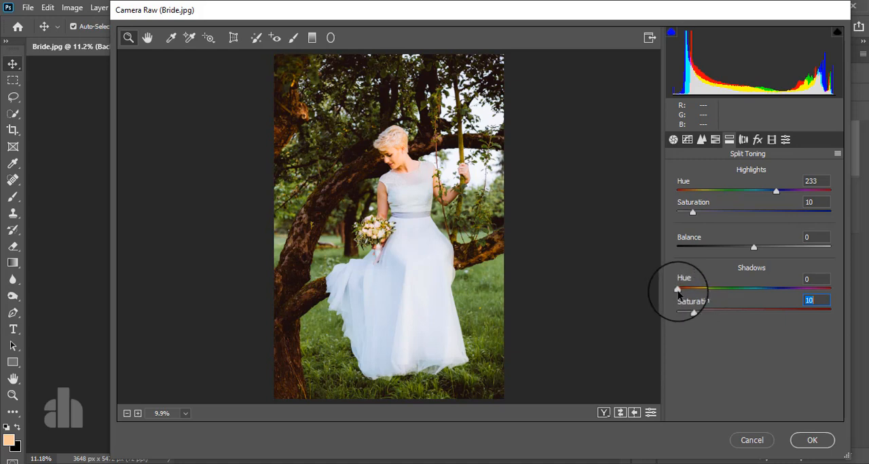
drag(674, 285, 709, 290)
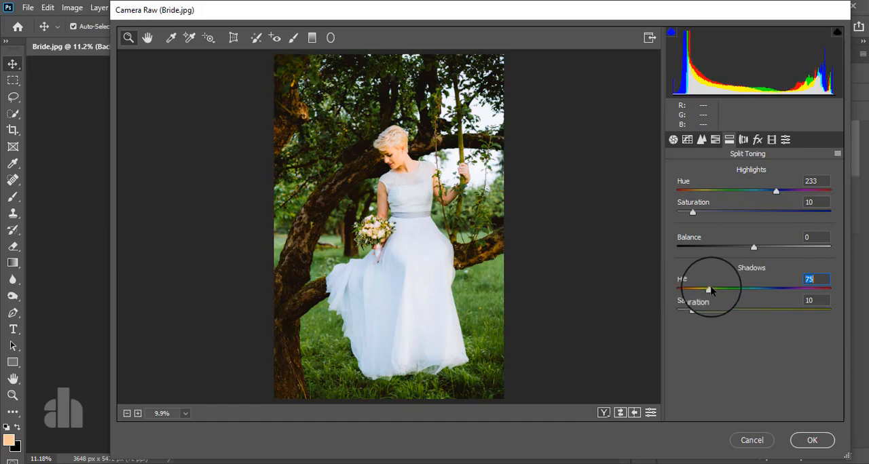
mouse_move(710, 290)
mouse_down()
mouse_move(687, 291)
mouse_move(719, 291)
mouse_up()
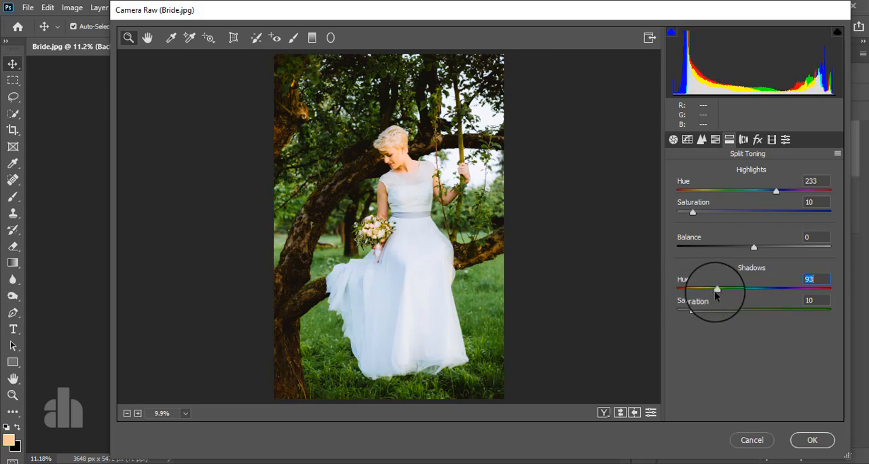
Add a post-crop vignette with amount -18, midpoint 9, roundness -13 and feather 68, and apply the Camera Raw filter
click(758, 139)
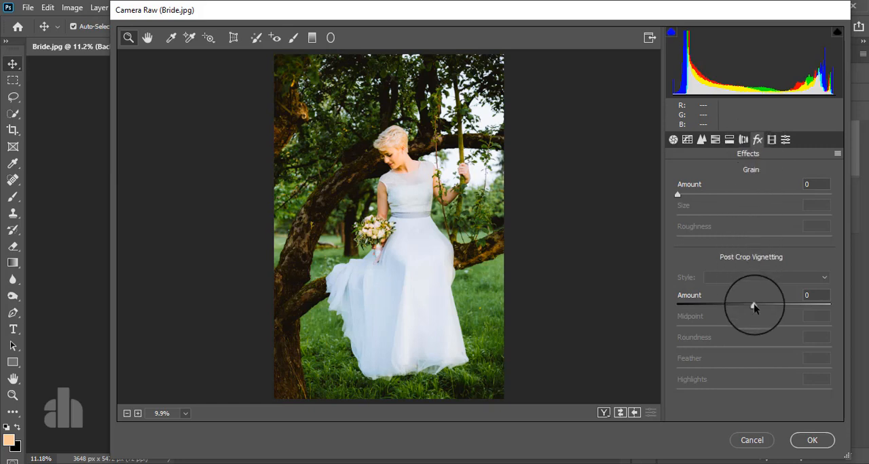
drag(754, 307, 686, 311)
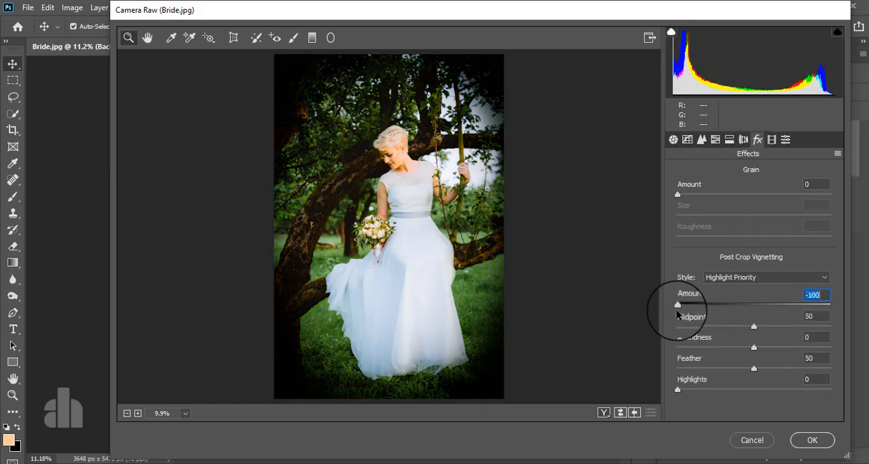
click(754, 369)
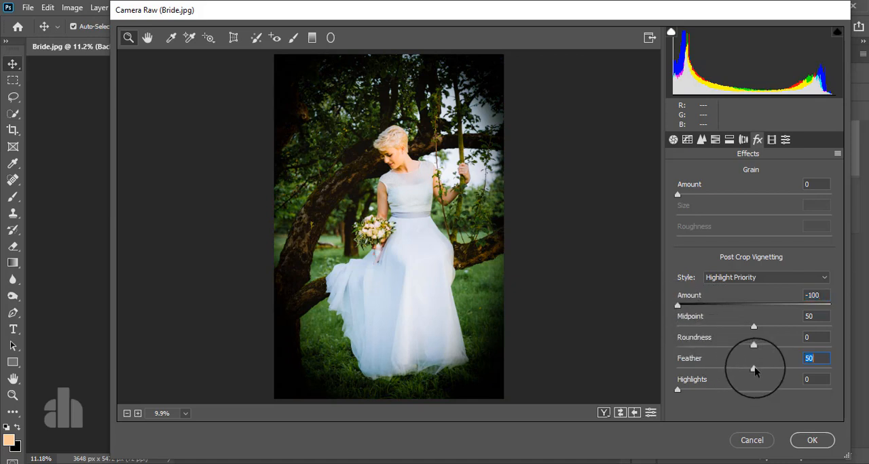
drag(753, 369, 691, 343)
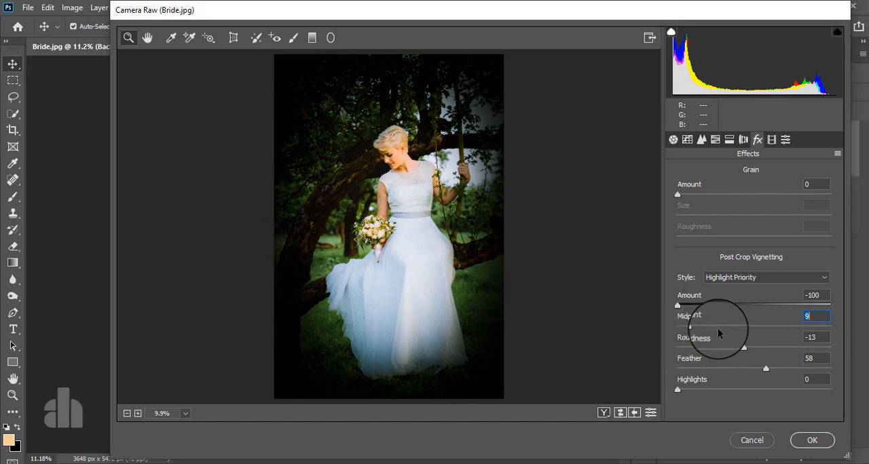
mouse_move(764, 370)
mouse_down()
mouse_move(823, 364)
mouse_move(779, 368)
mouse_up()
drag(678, 305, 740, 307)
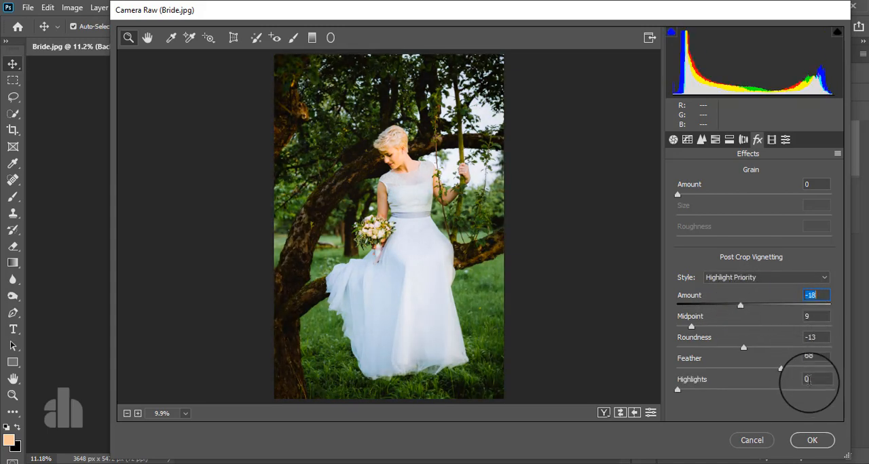
click(813, 440)
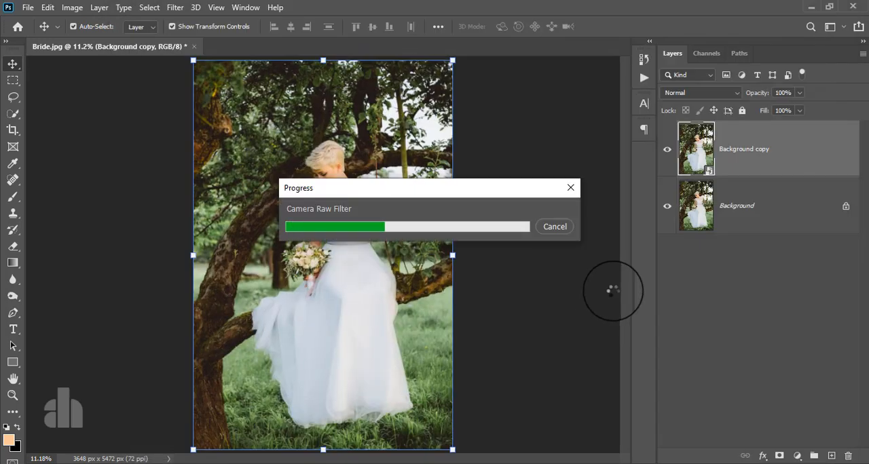
Hide and show the Background copy layer to compare the photo before and after the Camera Raw edit
click(667, 152)
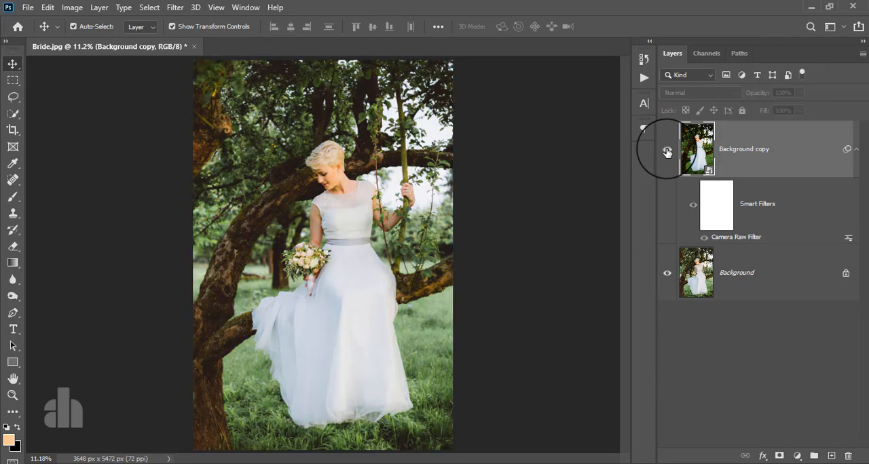
click(668, 152)
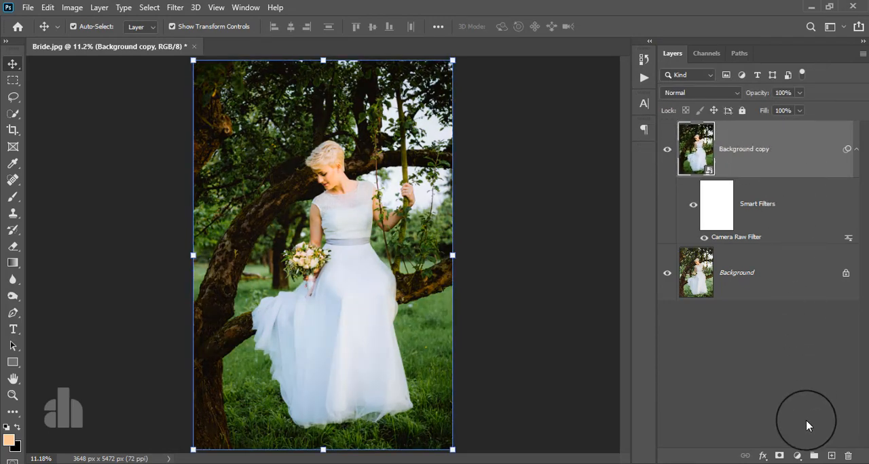
Add a Gradient Map adjustment layer above the Background copy layer
click(797, 456)
click(797, 434)
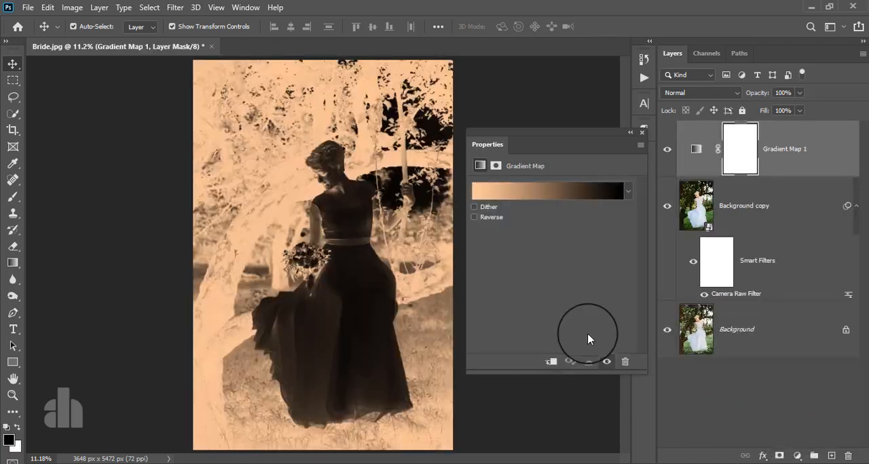
Change the starting color stop of the Gradient Map's gradient to orange #ff7800
click(543, 184)
click(506, 309)
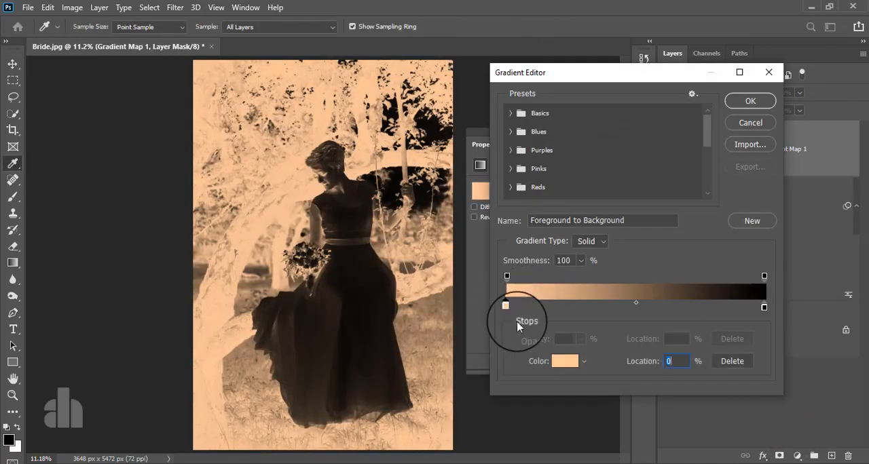
click(565, 361)
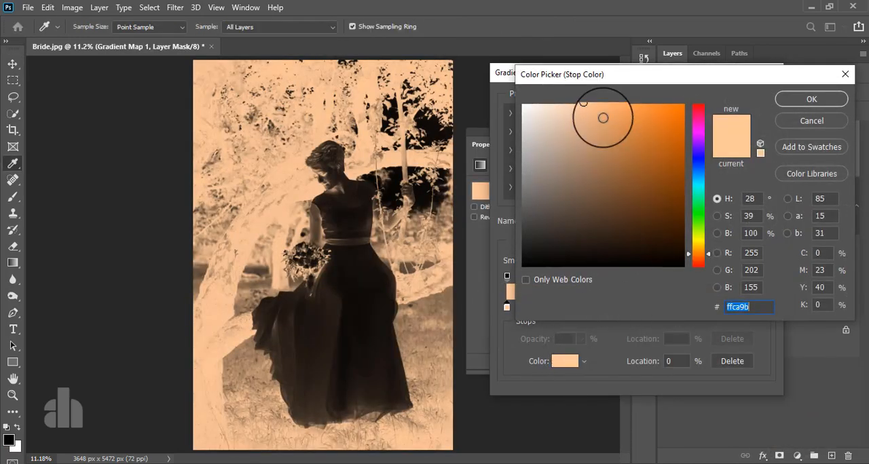
drag(604, 117, 692, 87)
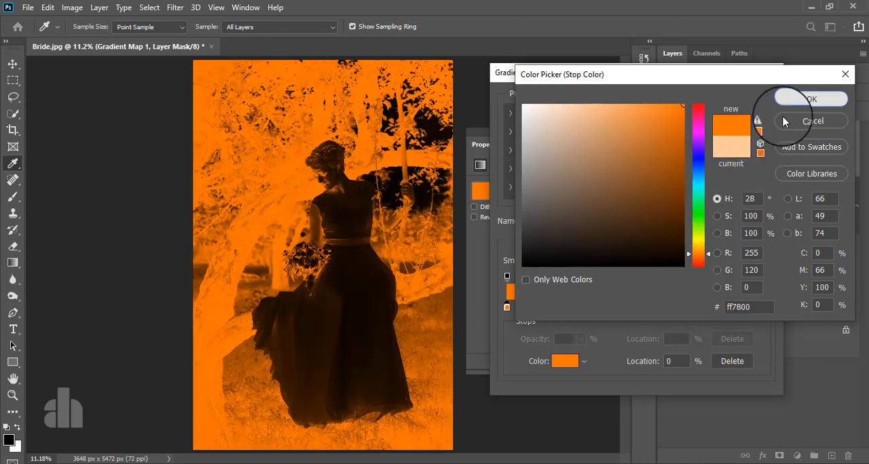
click(808, 101)
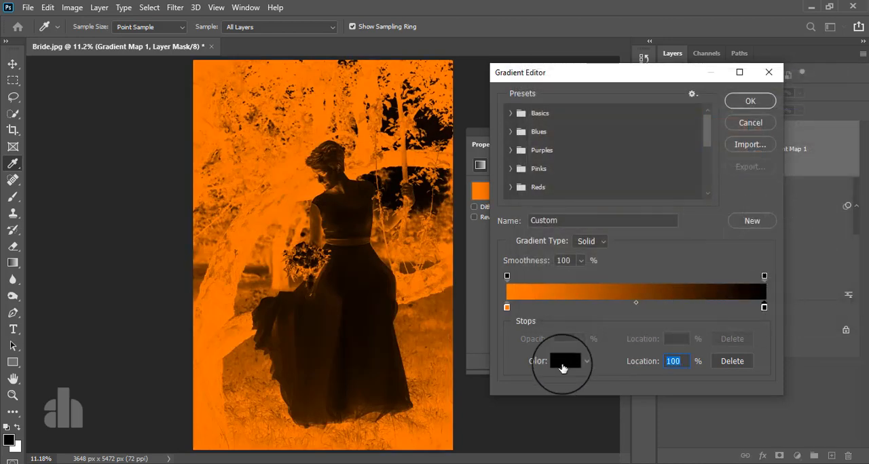
Change the gradient's end color stop at location 100% to dark purple #2c004d and accept the edited gradient
click(565, 361)
click(700, 131)
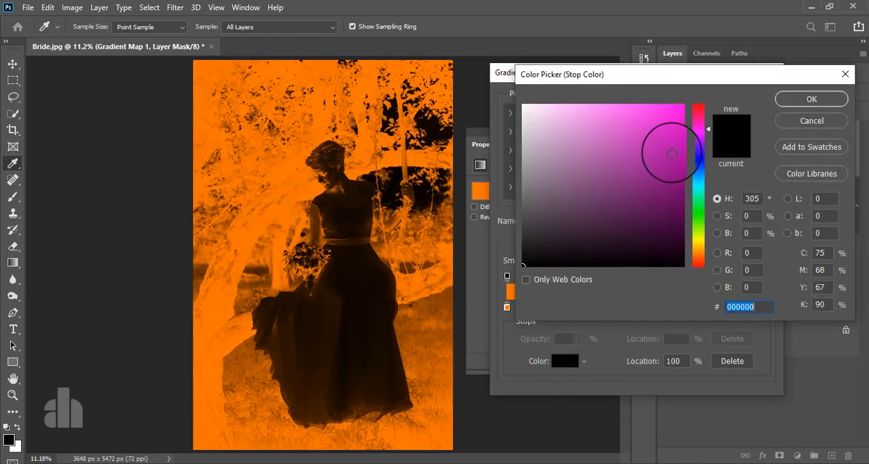
drag(671, 152, 695, 84)
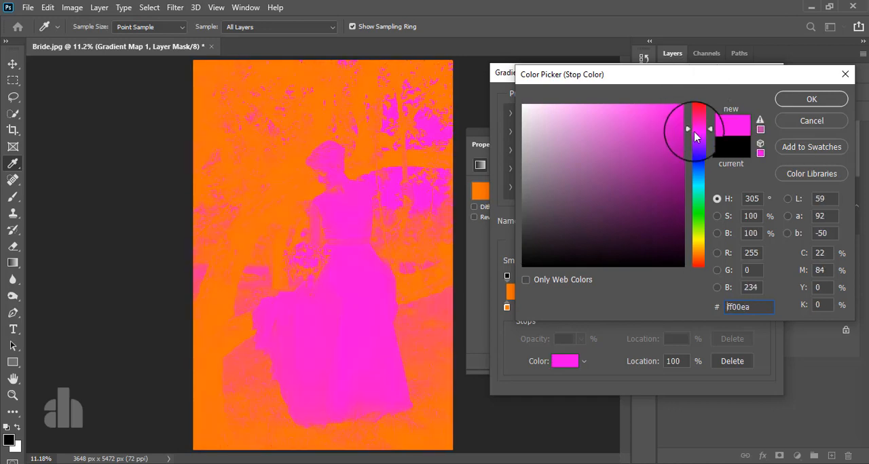
mouse_move(699, 136)
mouse_down()
mouse_move(675, 171)
mouse_move(672, 210)
mouse_move(627, 248)
mouse_move(673, 219)
mouse_move(682, 199)
mouse_up()
click(683, 214)
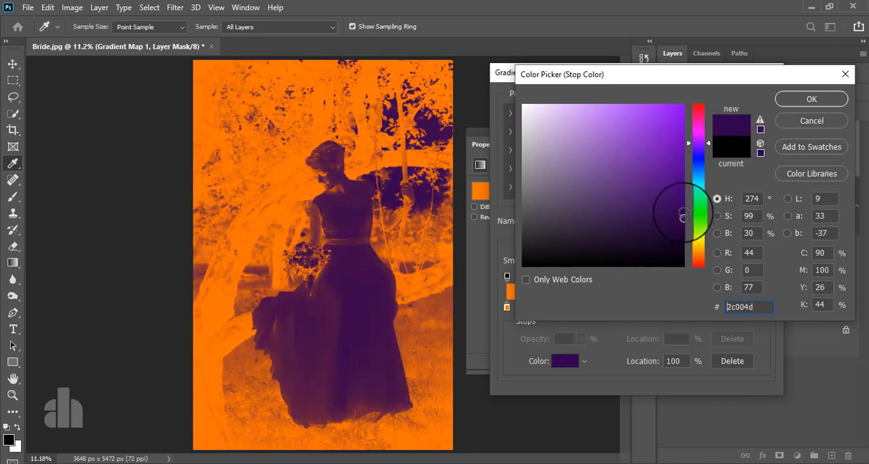
click(805, 100)
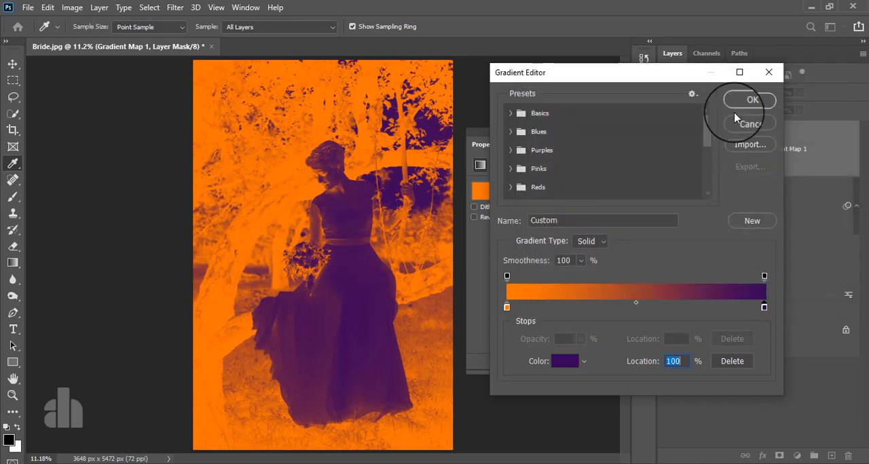
click(740, 103)
click(643, 136)
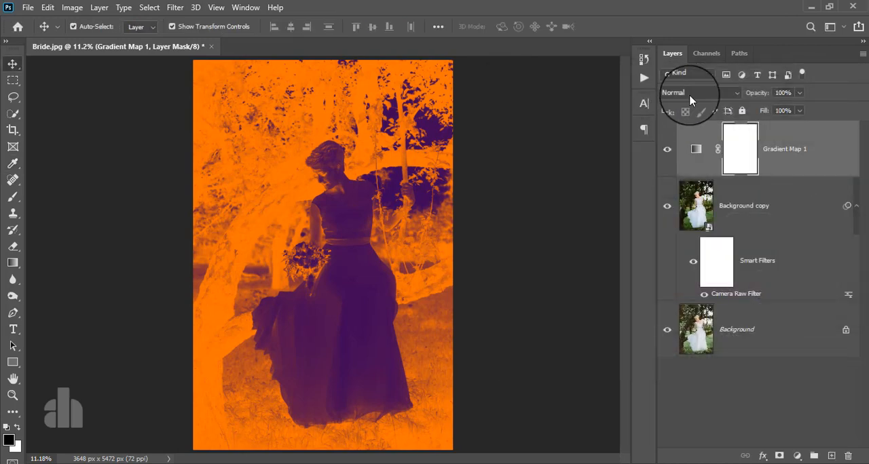
Blend the Gradient Map layer in Soft Light mode at 17% opacity, and hide and show it to compare the effect
click(699, 94)
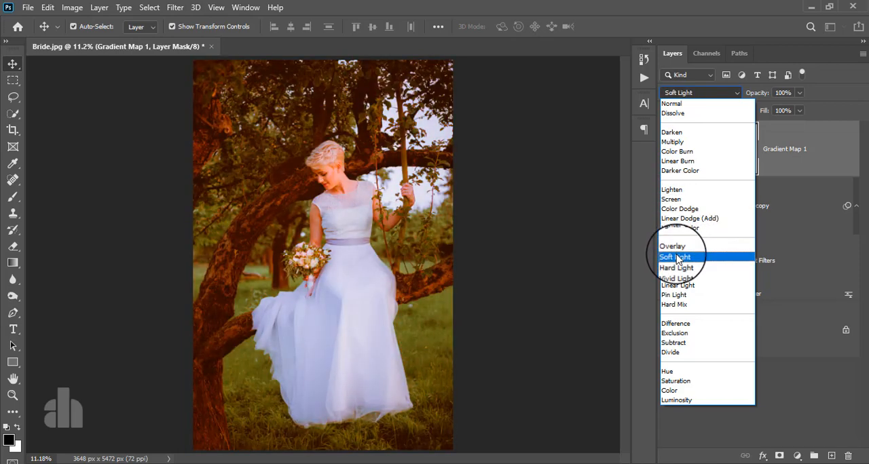
click(676, 258)
click(799, 142)
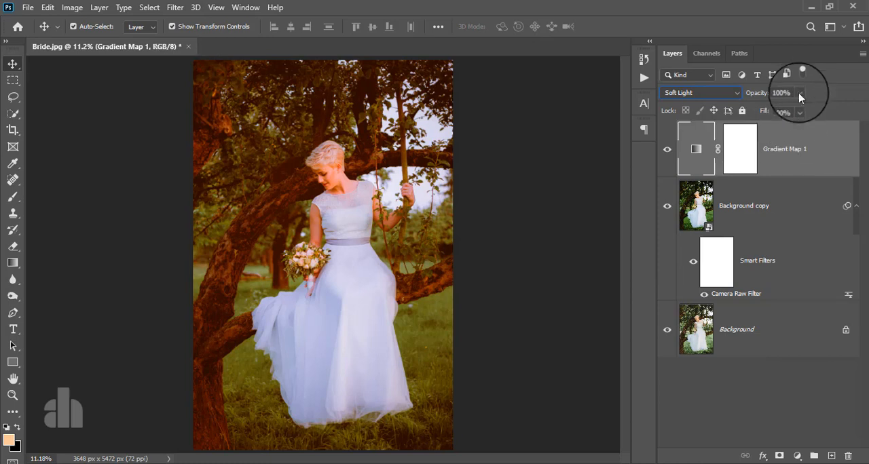
click(800, 94)
drag(801, 109, 755, 127)
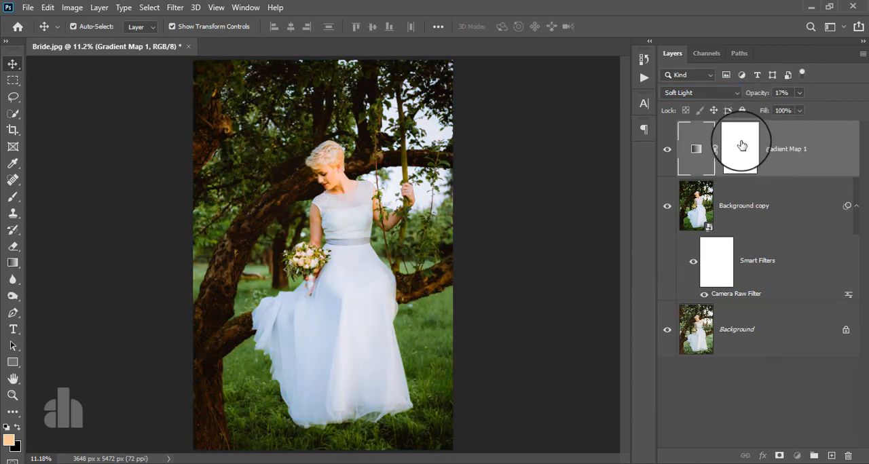
click(665, 150)
click(665, 149)
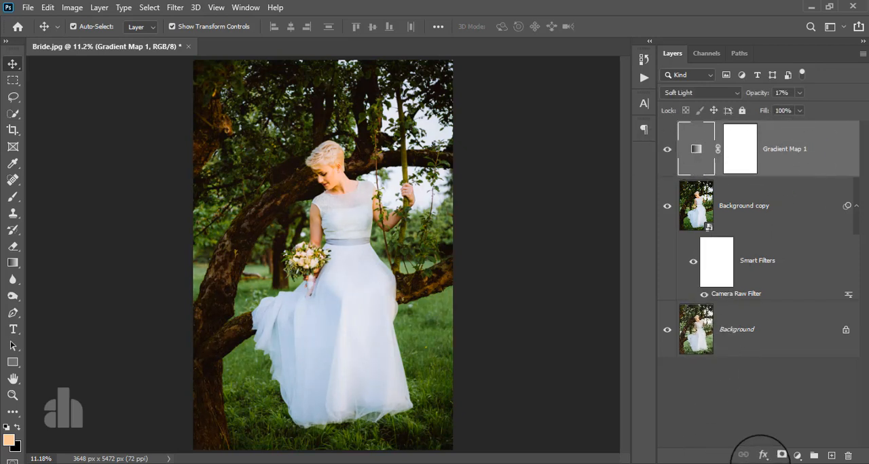
Add a Color Balance adjustment layer with midtones at red +10, green +10 and blue +11, and toggle its visibility to compare
click(797, 456)
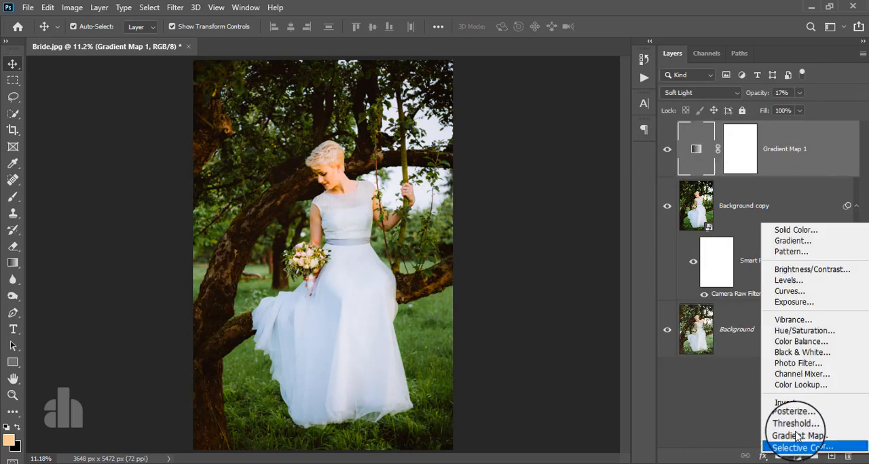
click(801, 341)
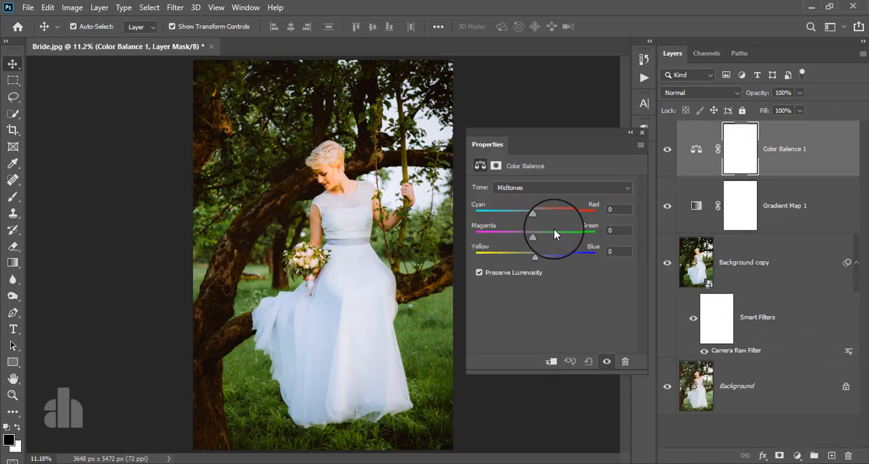
drag(536, 218, 542, 259)
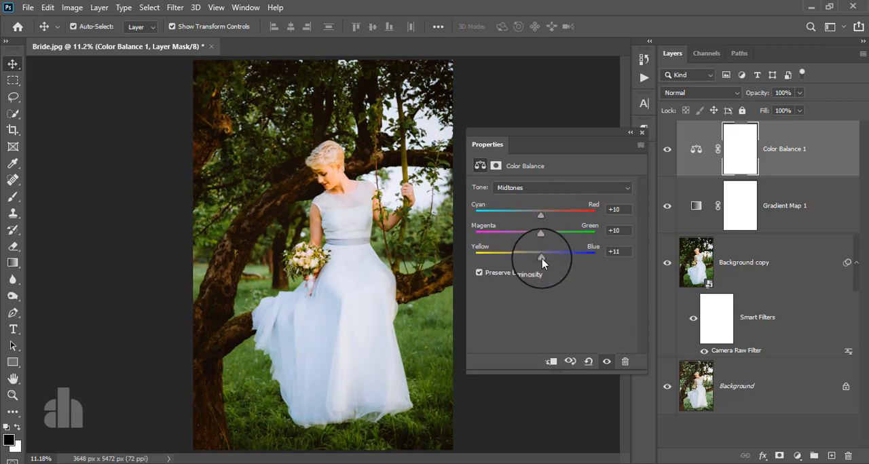
click(668, 152)
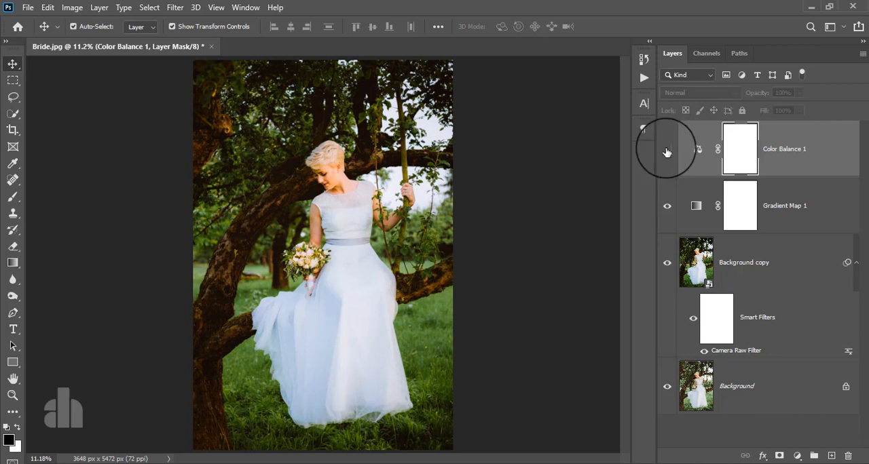
click(668, 153)
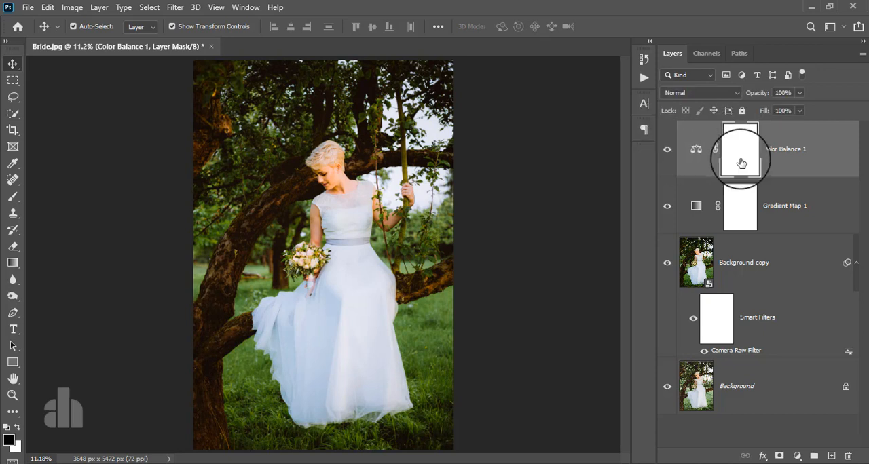
Set the Color Balance layer's Magenta–Green midtone value to -1
click(795, 166)
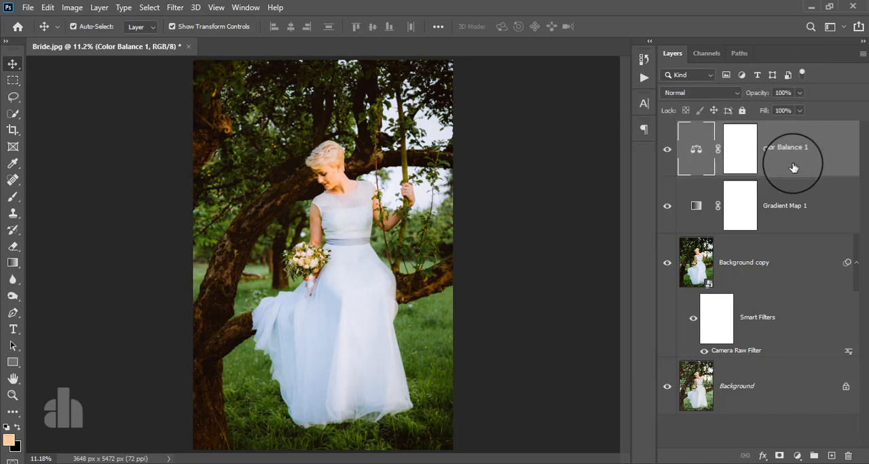
double_click(696, 149)
mouse_move(542, 237)
mouse_down()
mouse_move(527, 240)
mouse_move(535, 238)
mouse_up()
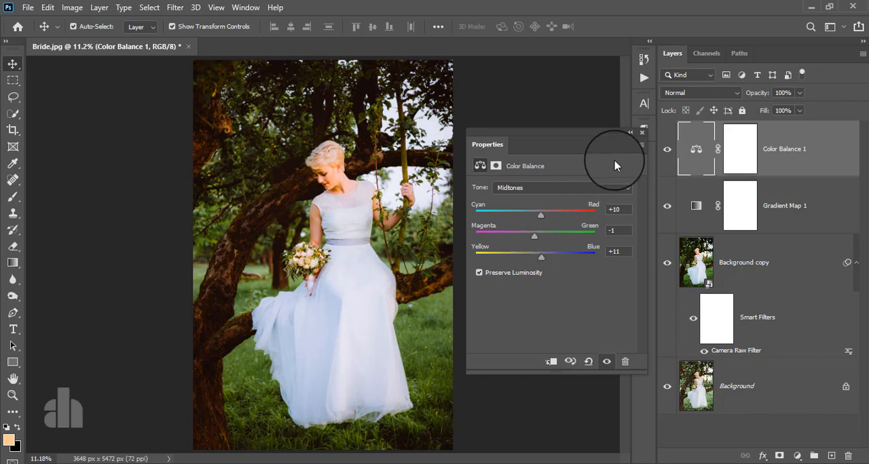
click(641, 133)
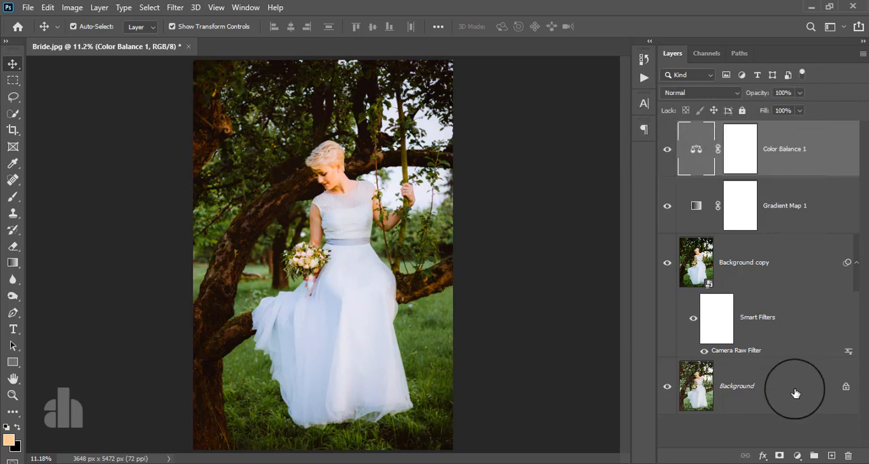
Add a Levels adjustment layer with the white input level at 243, and hide and show it to compare
click(797, 455)
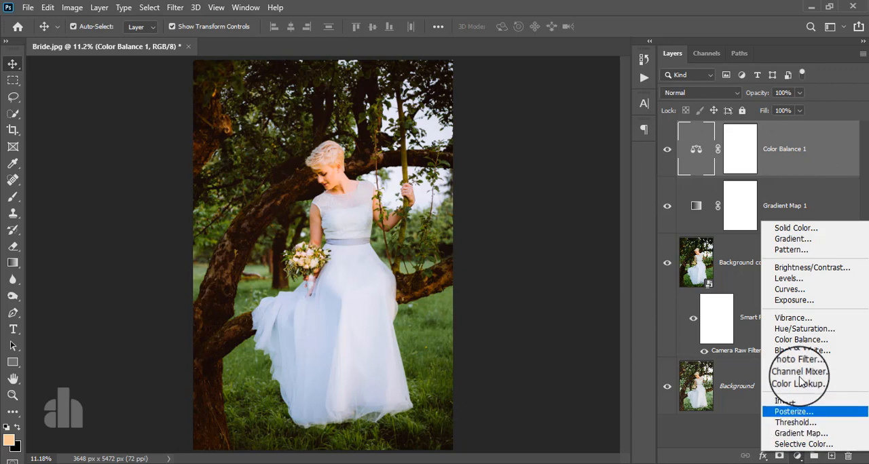
click(789, 279)
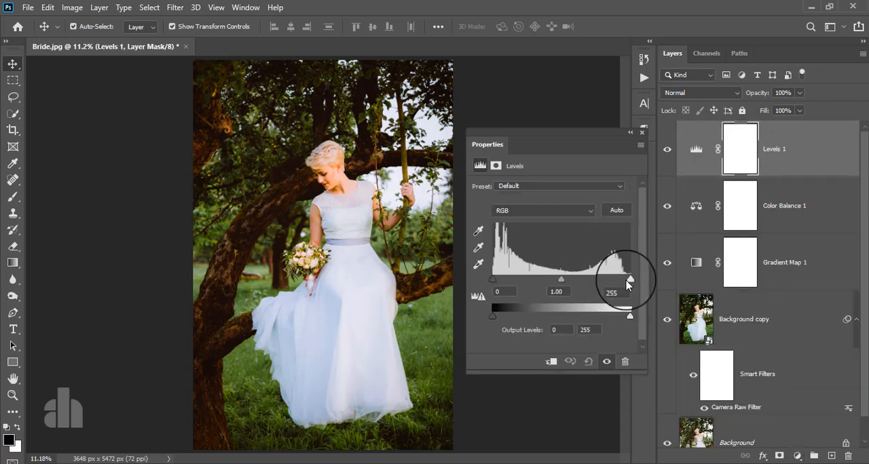
drag(632, 280, 635, 280)
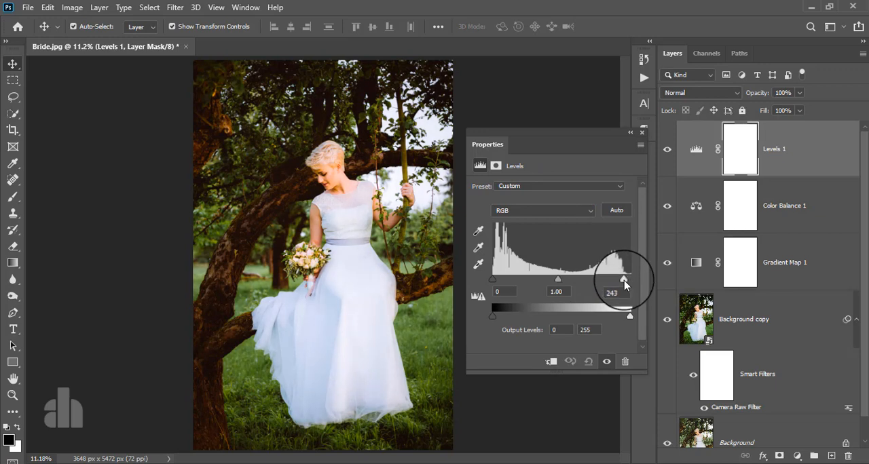
click(642, 134)
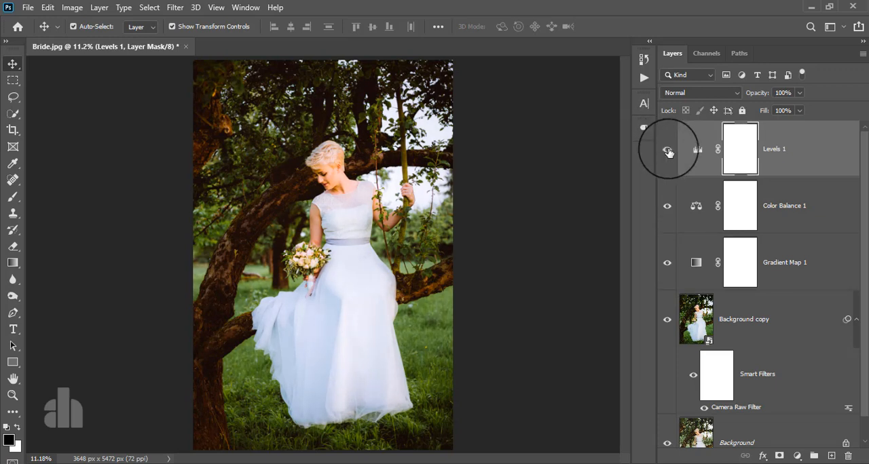
click(669, 152)
click(669, 152)
Stamp all visible layers into a new merged layer above the Levels layer
click(790, 153)
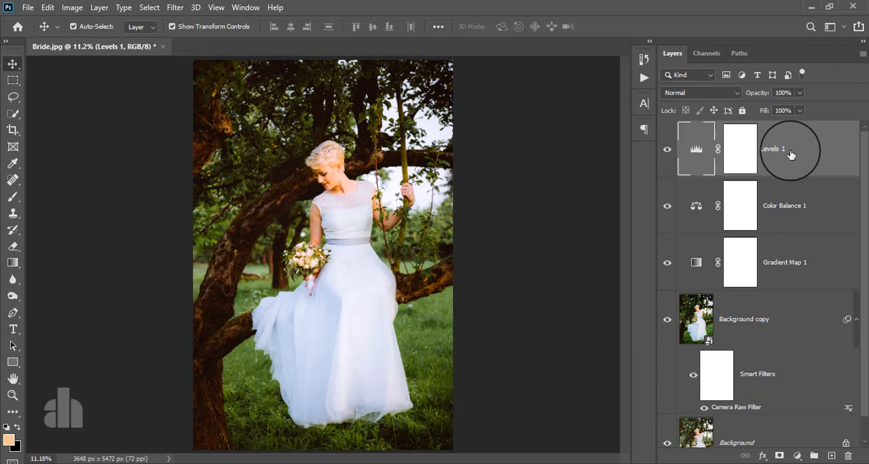
key(ctrl+alt+shift+e)
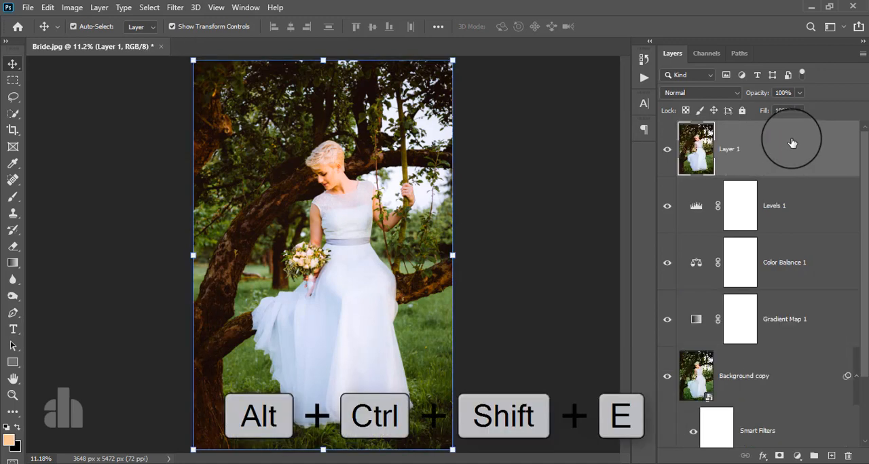
click(175, 8)
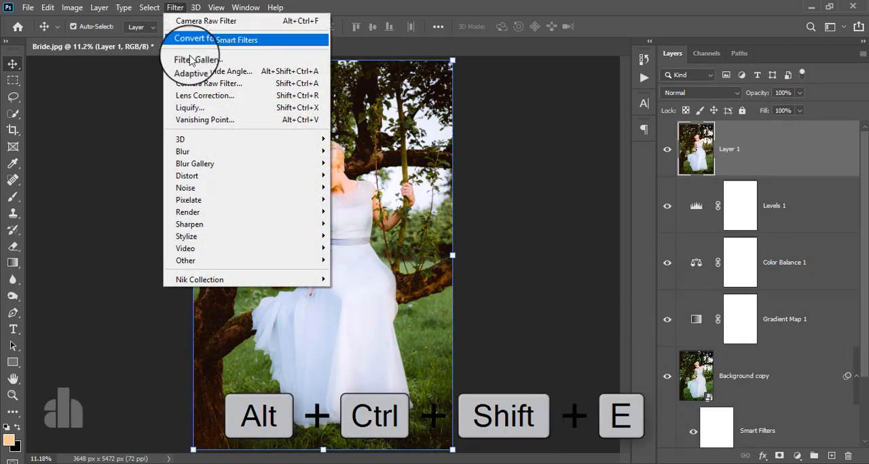
click(203, 87)
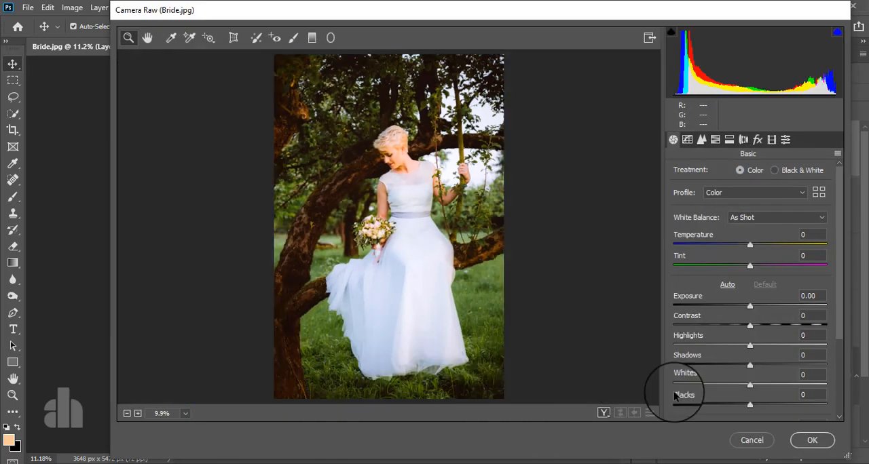
click(747, 438)
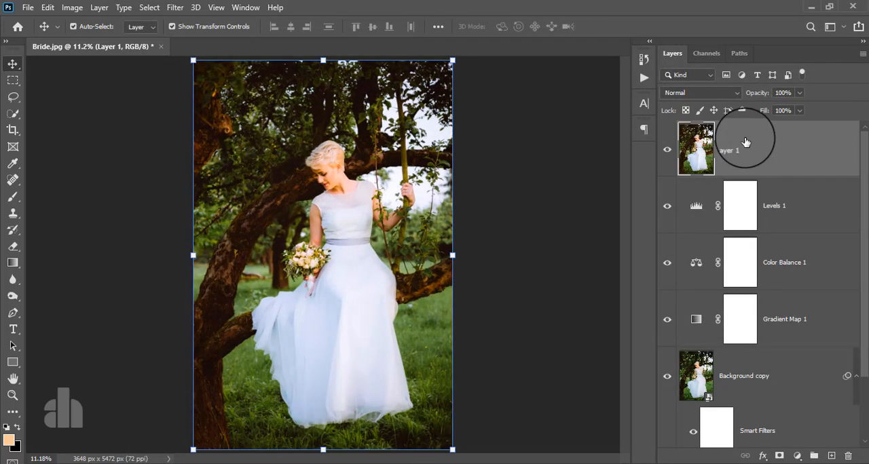
Convert the merged layer into a smart object for smart filters
click(175, 8)
click(193, 40)
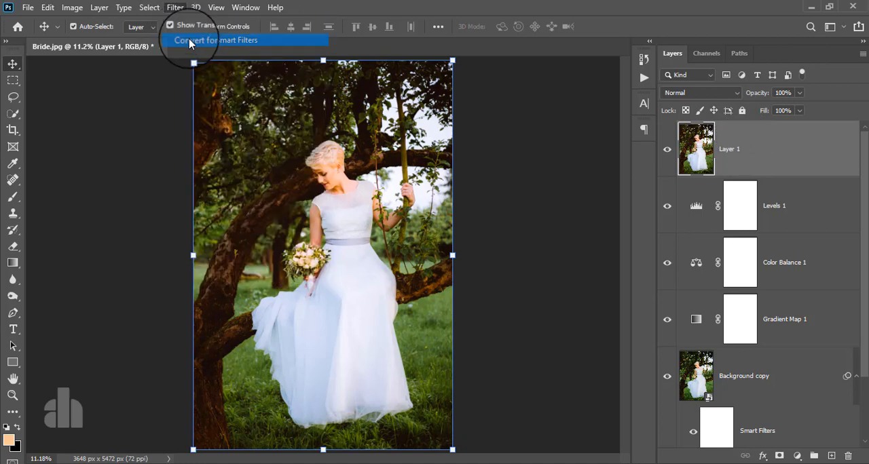
click(417, 184)
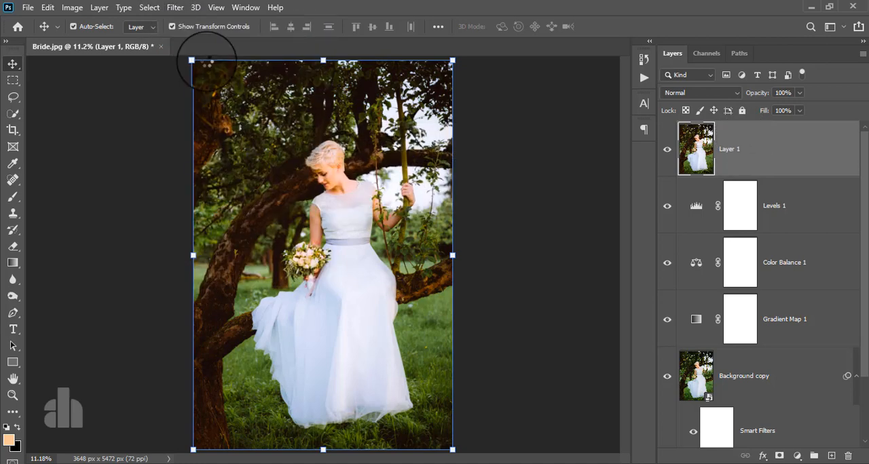
Start the Camera Raw Filter on the merged smart object and set Temperature to -2 and Exposure to -0.15
click(175, 8)
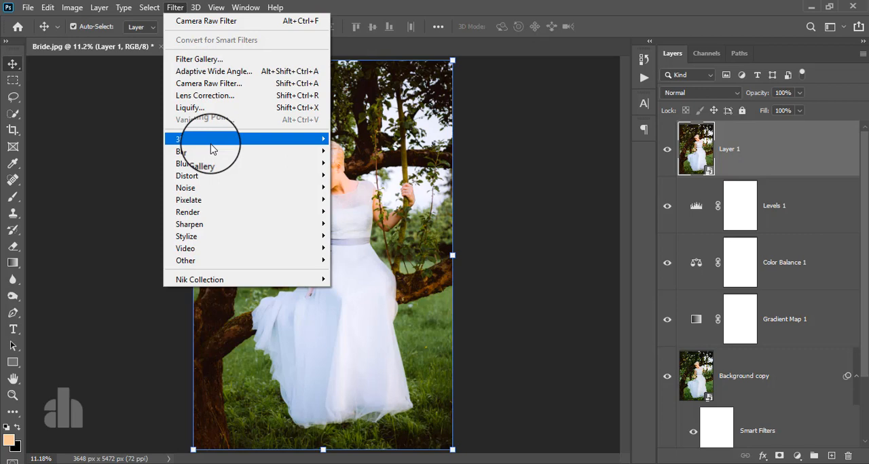
click(204, 83)
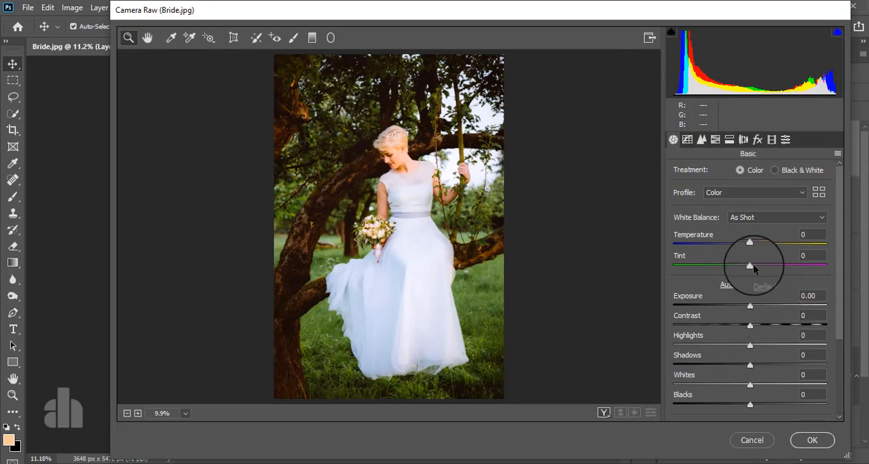
drag(744, 247, 740, 255)
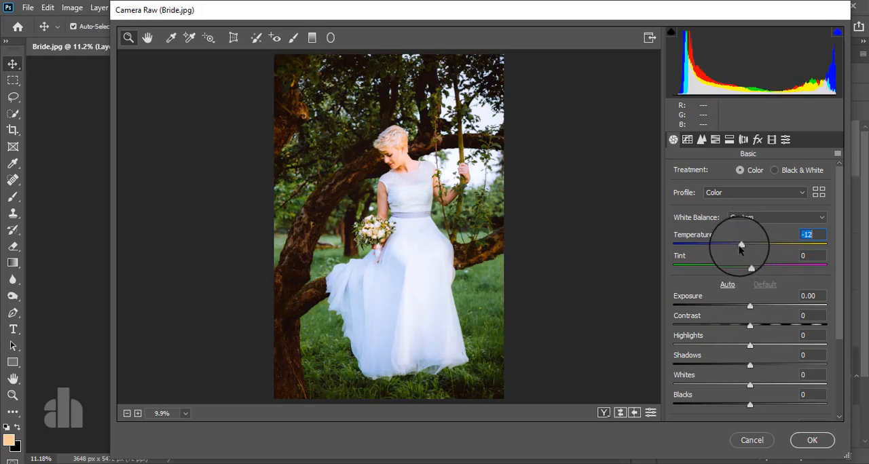
drag(746, 246, 747, 246)
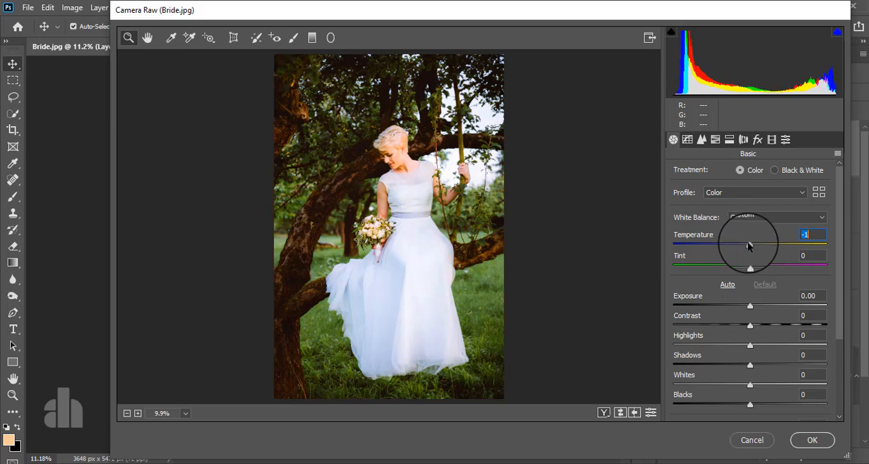
scroll(755, 319, down, 2)
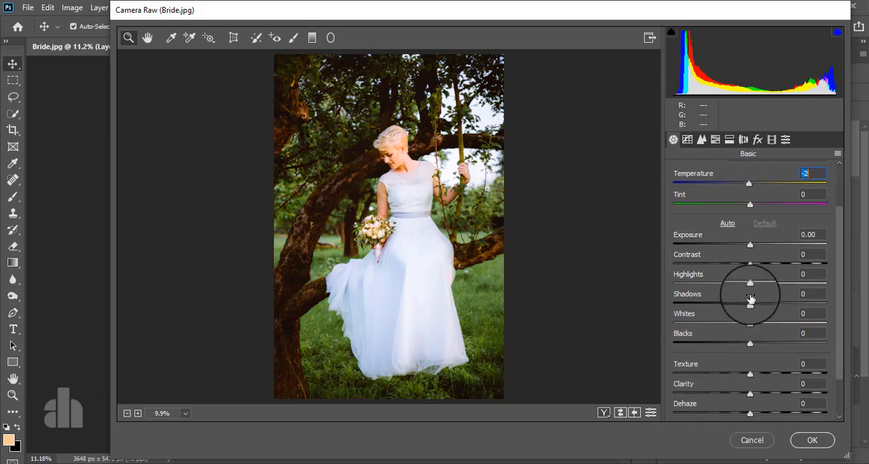
mouse_move(750, 246)
mouse_down()
mouse_move(761, 245)
mouse_move(748, 250)
mouse_up()
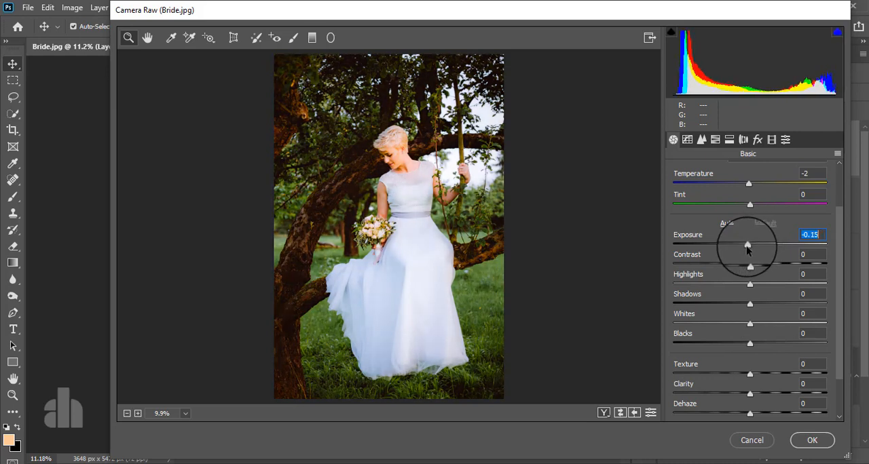
Set the basic tones to Highlights +23, Shadows +23, Whites -43 and Blacks +39
drag(748, 304, 791, 304)
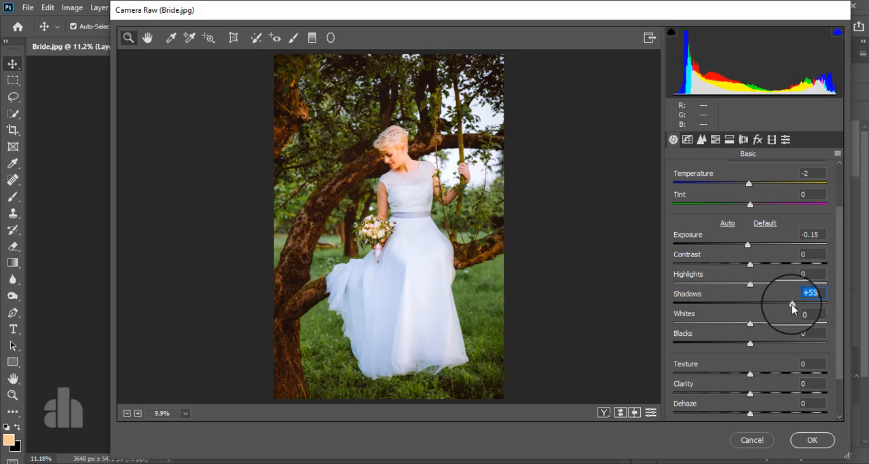
drag(751, 327, 718, 323)
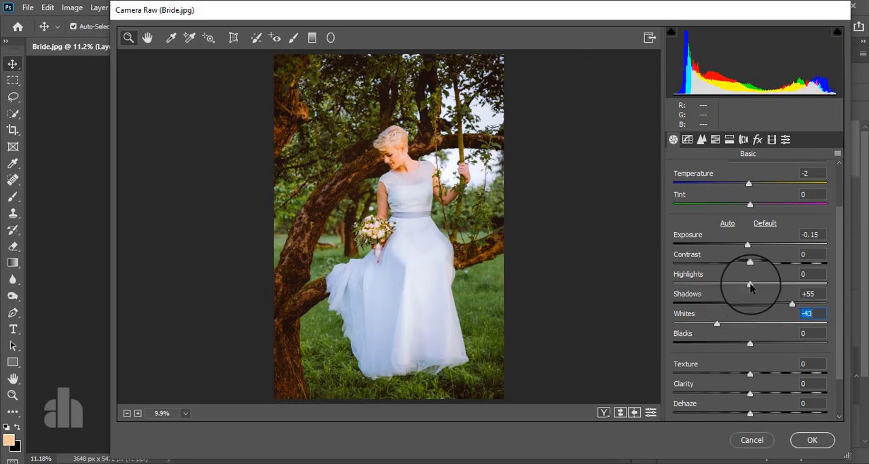
drag(750, 284, 769, 285)
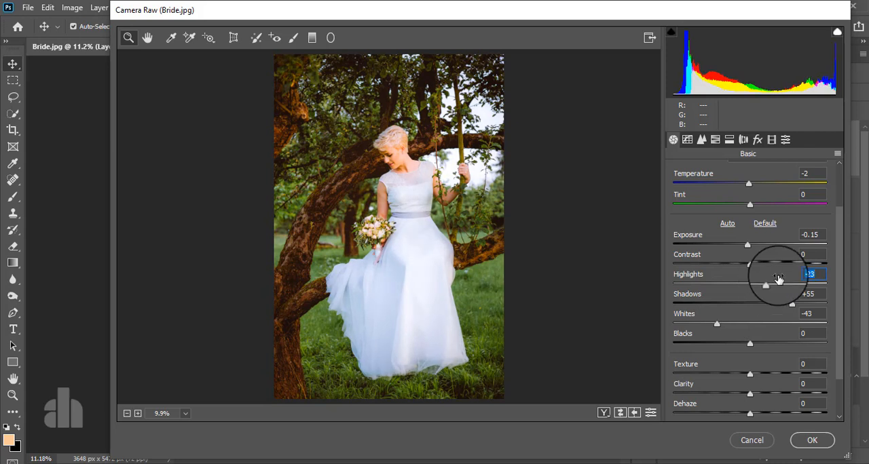
drag(793, 307, 782, 310)
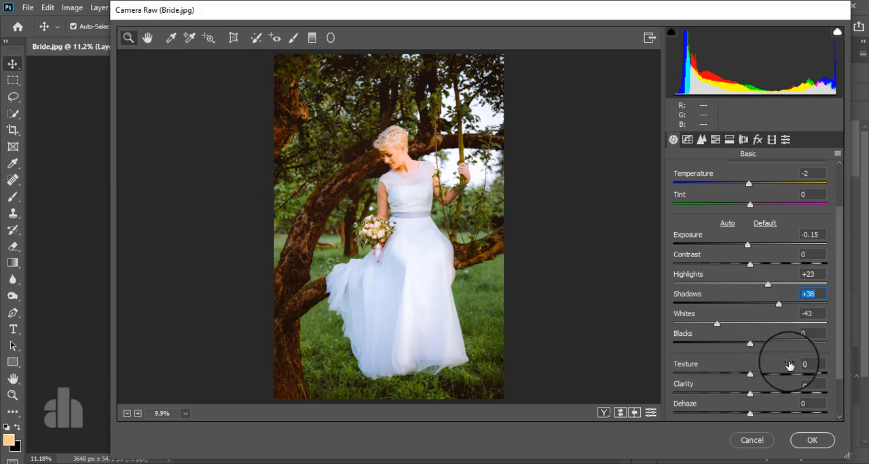
scroll(774, 348, down, 2)
click(750, 292)
drag(749, 292, 769, 292)
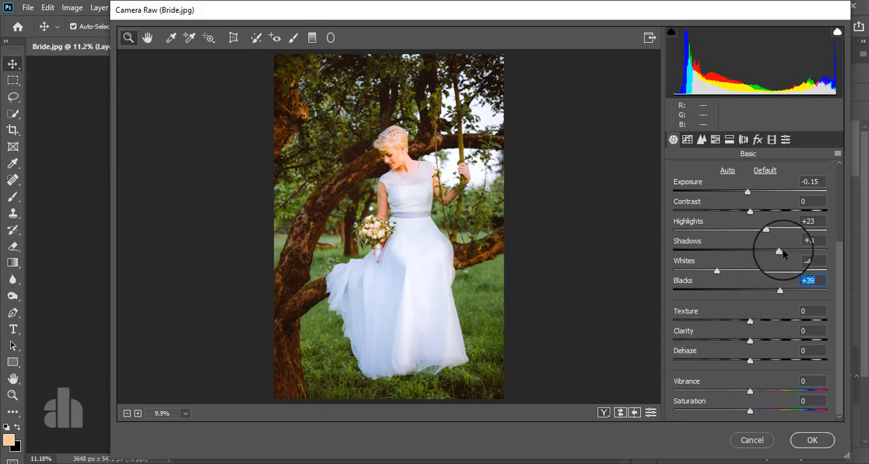
drag(769, 250, 763, 251)
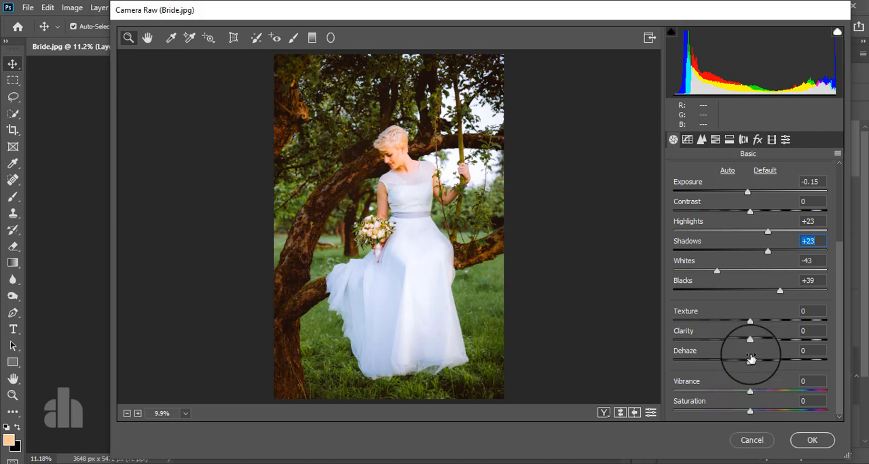
Anchor the Blue channel's point curve at the quarter, middle and three-quarter tones, raise its black point to output 23, and apply the filter
click(687, 139)
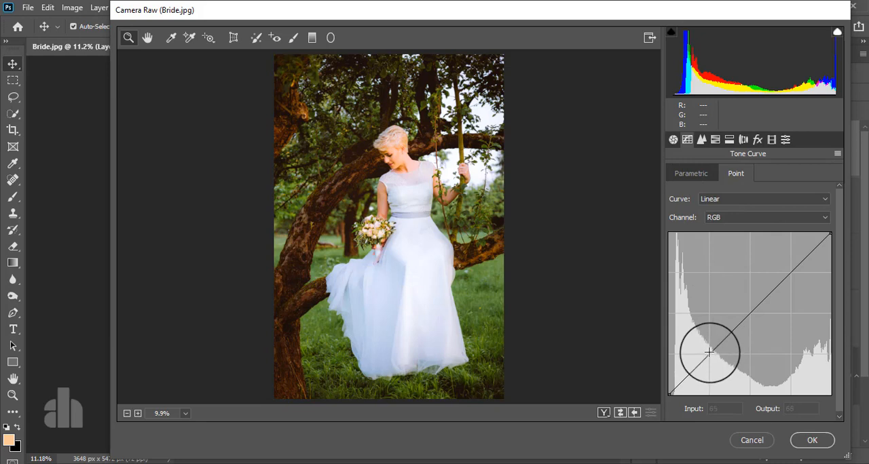
click(728, 217)
click(731, 256)
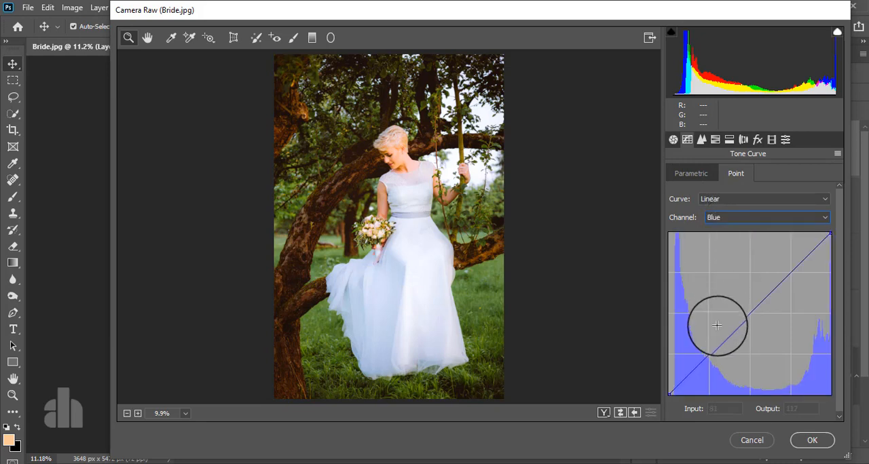
click(708, 353)
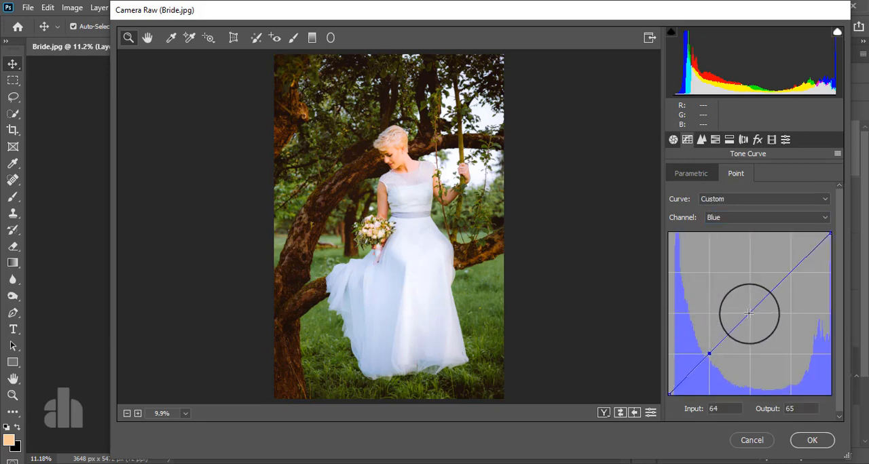
click(749, 313)
click(791, 270)
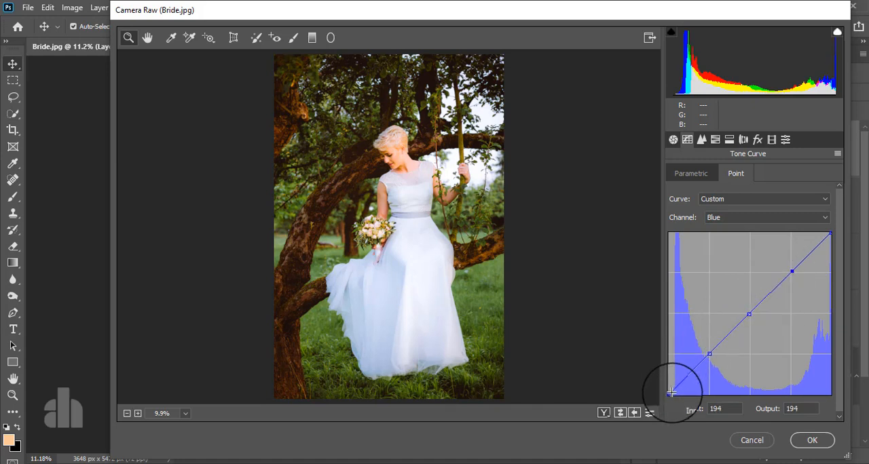
drag(669, 393, 661, 382)
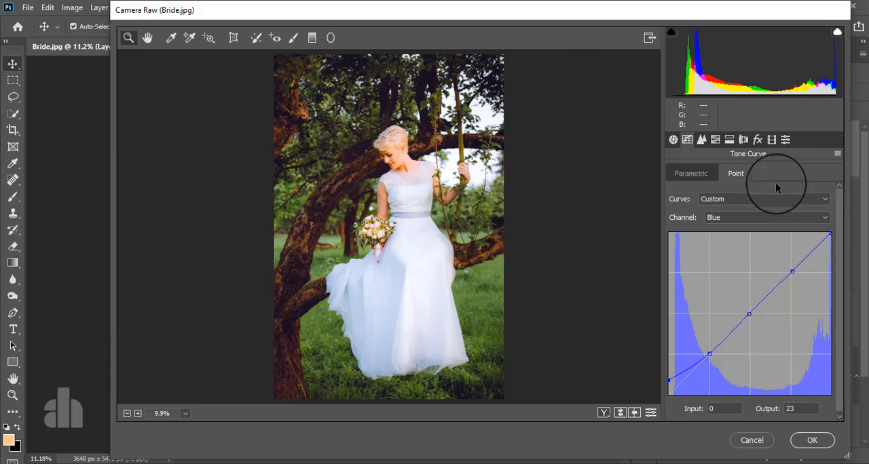
click(811, 440)
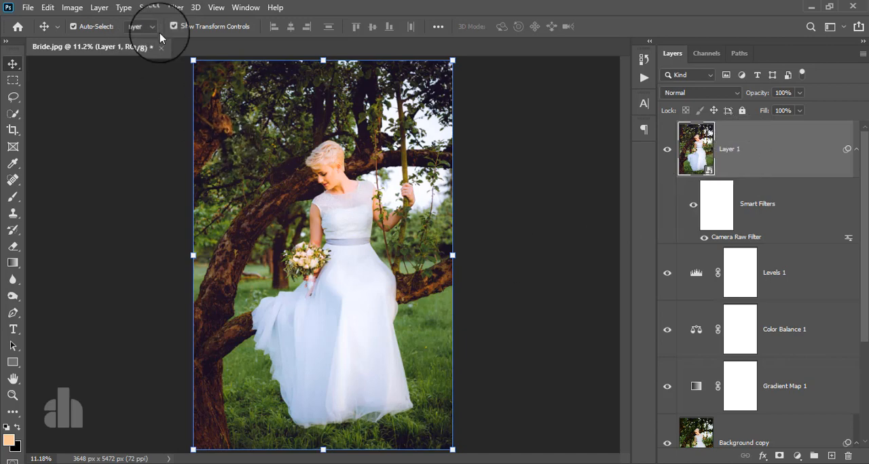
Start the Nik Collection Color Efex Pro 4 filter on the smart object and choose the Cross Processing effect
click(175, 7)
mouse_move(243, 279)
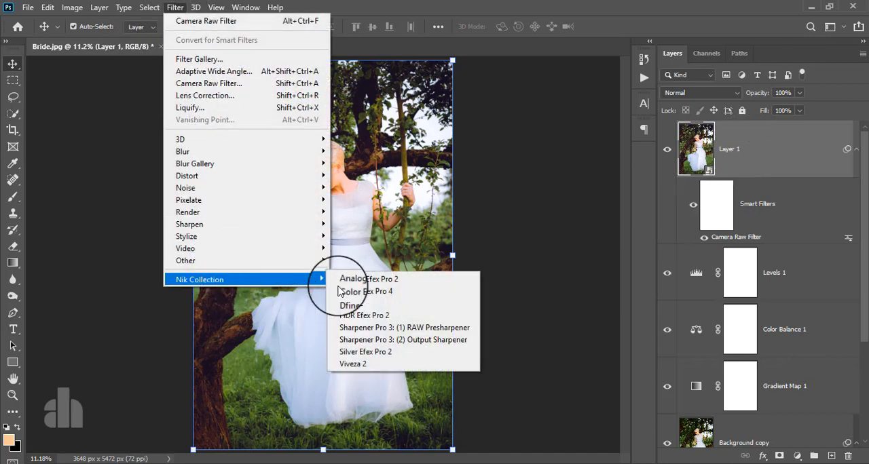
click(367, 291)
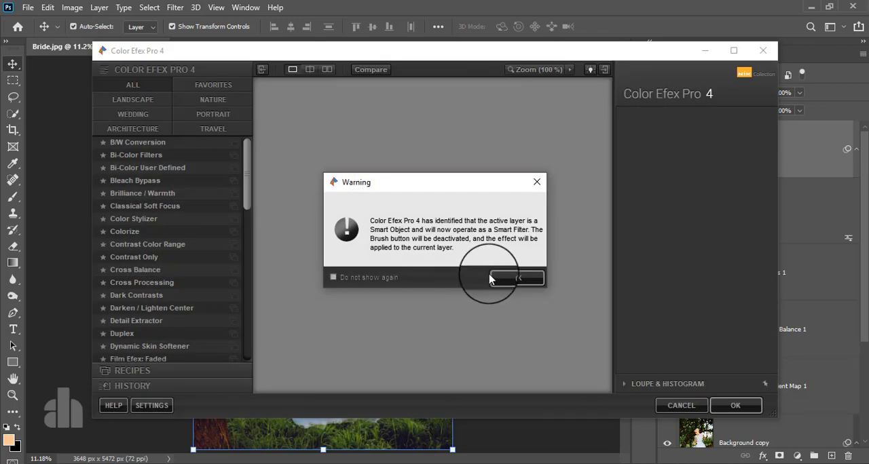
click(491, 279)
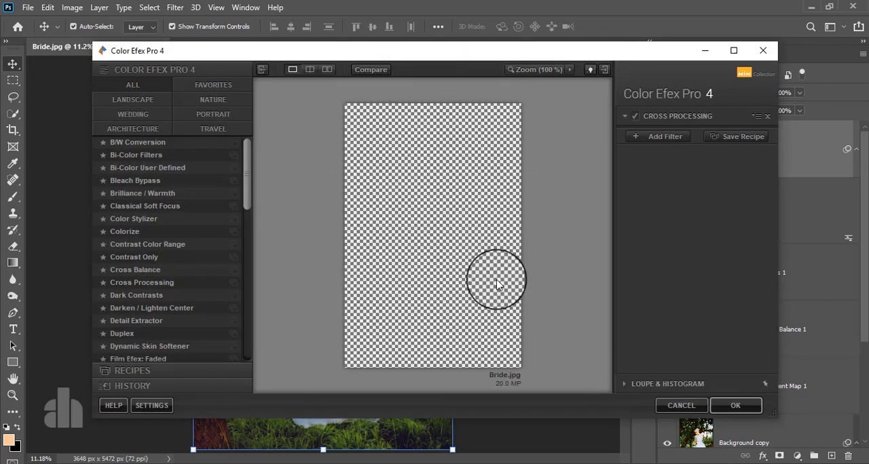
click(165, 288)
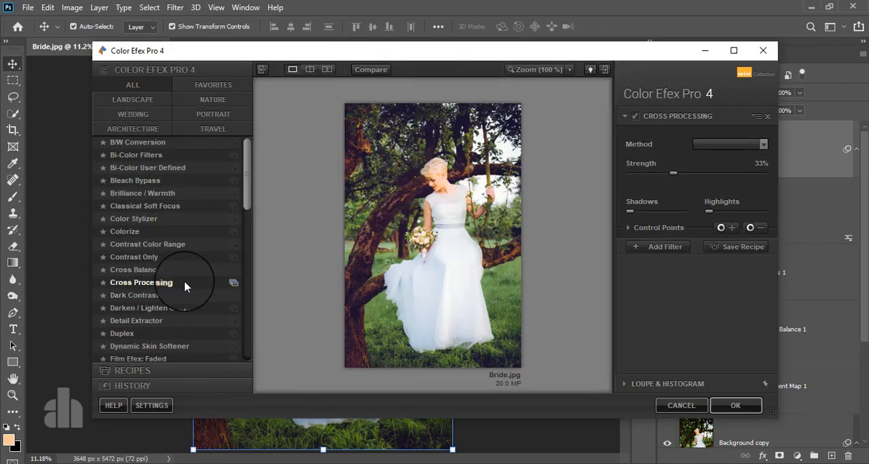
Preview several Cross Processing methods, choose T04, and apply the effect to the smart object
click(708, 144)
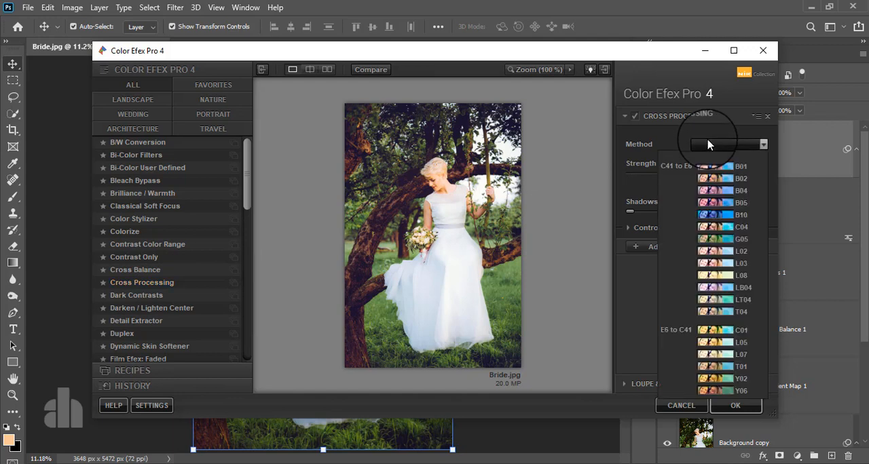
click(716, 203)
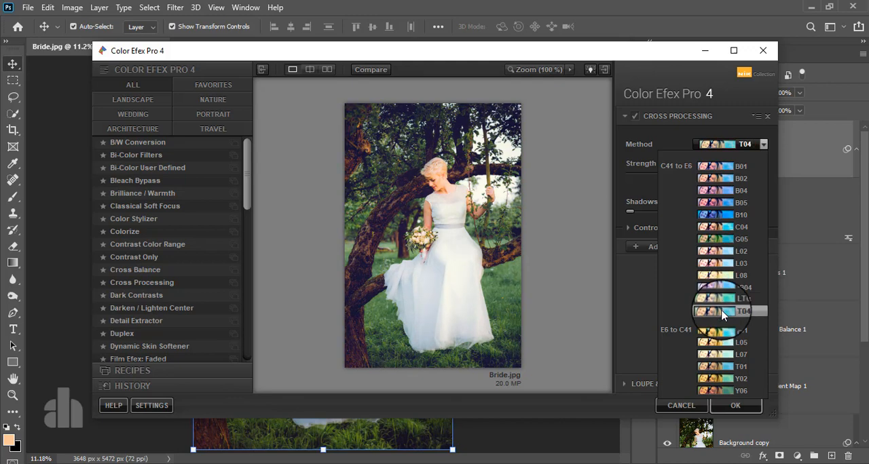
click(723, 311)
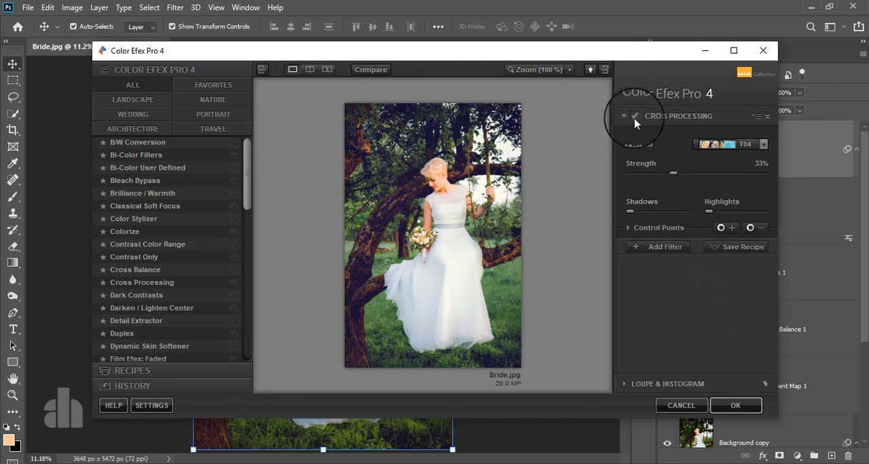
click(722, 404)
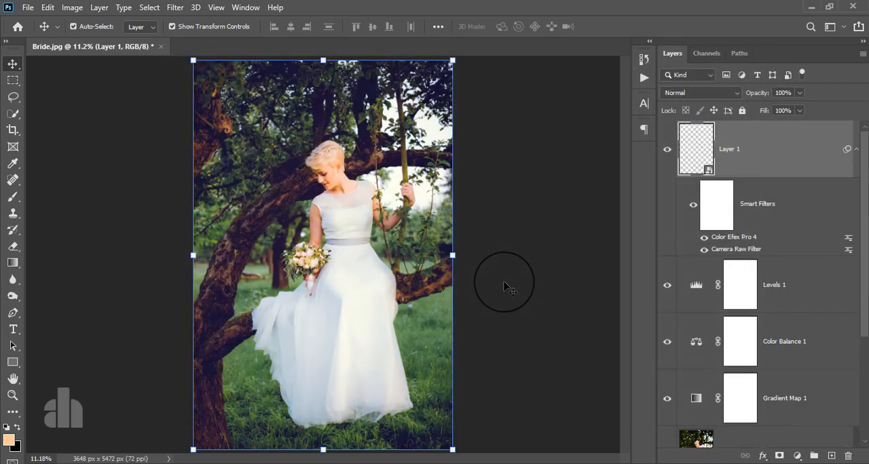
Hide and show the merged layer, and isolate the original Background layer to compare the image before and after grading
click(667, 148)
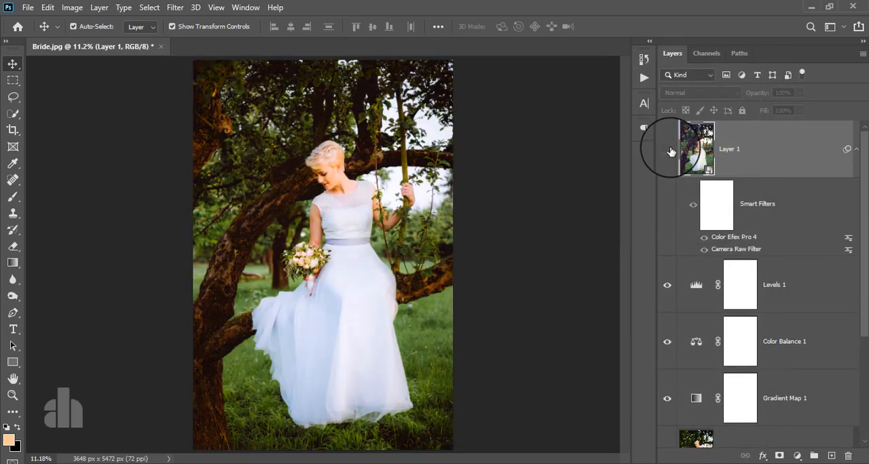
click(667, 148)
scroll(757, 287, down, 3)
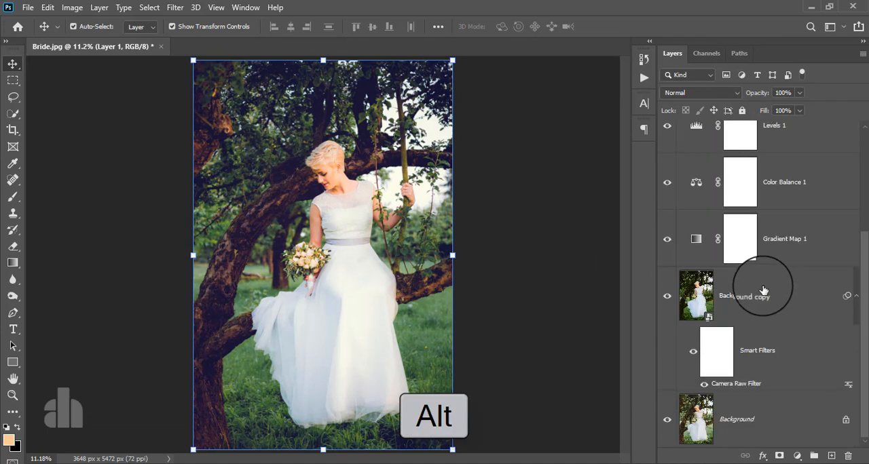
alt+click(667, 423)
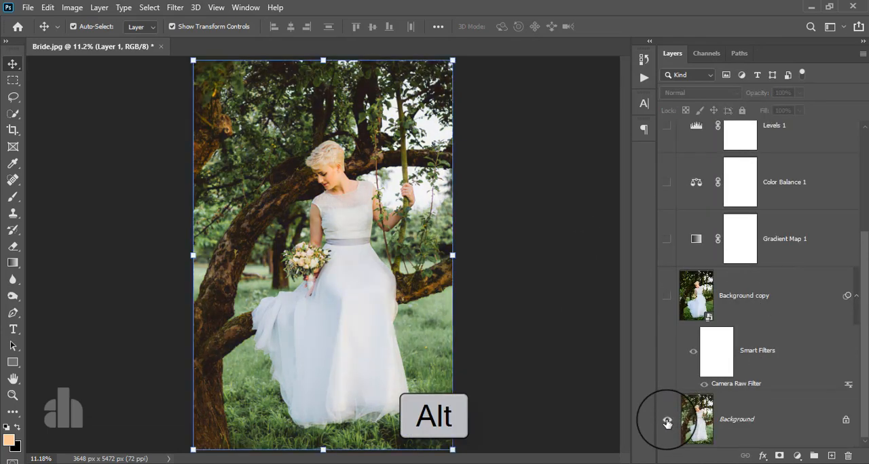
alt+click(668, 422)
alt+click(667, 422)
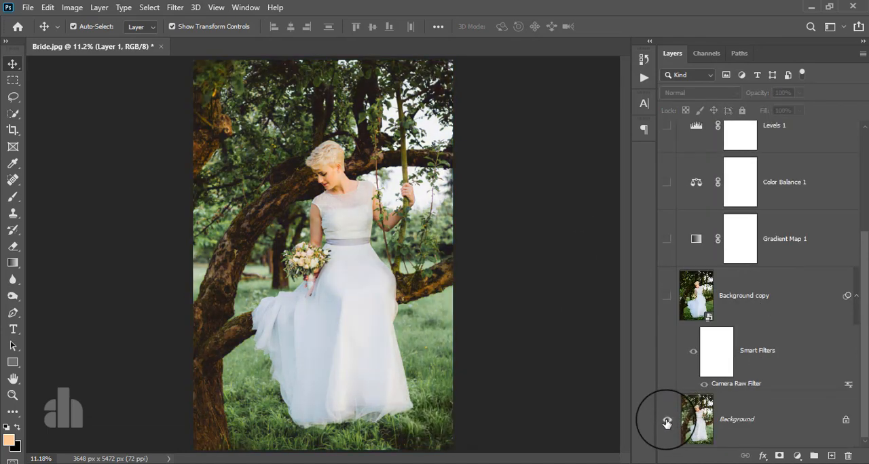
alt+click(667, 422)
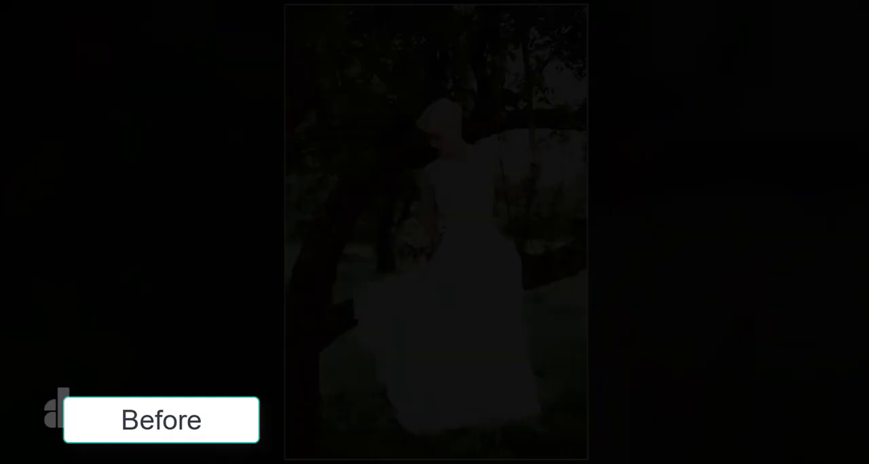